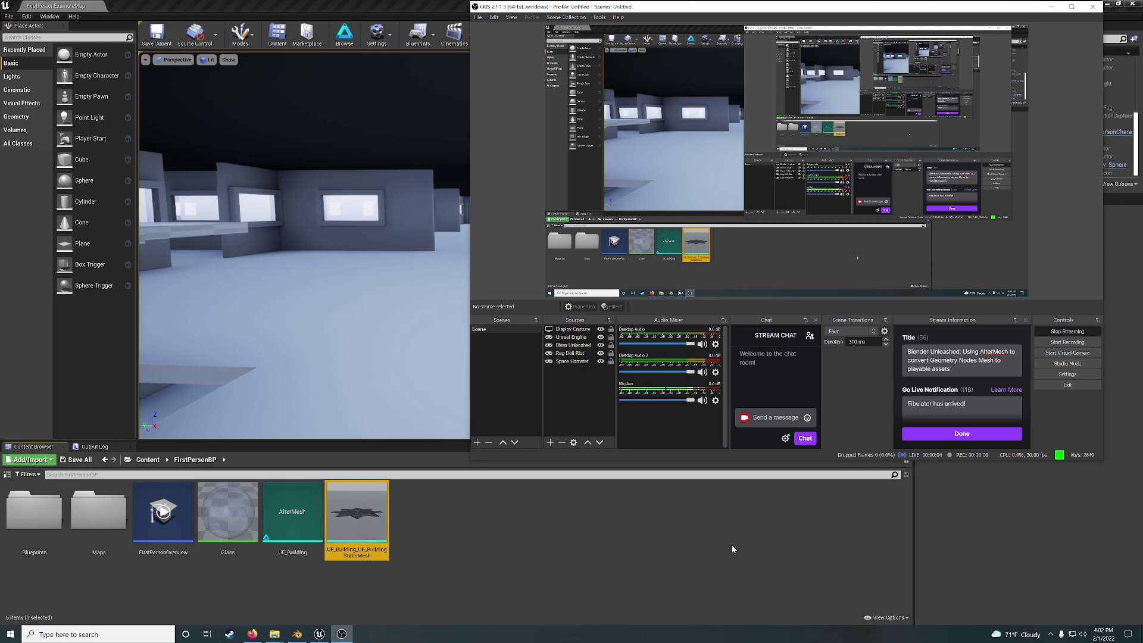
Examine the procedural building from above, including its outer walls, room partitions, windows, central corridor and staircase opening
mouse_move(642, 301)
right_mouse_down()
mouse_move(530, 318)
mouse_move(458, 306)
mouse_move(655, 314)
mouse_move(642, 301)
right_mouse_up()
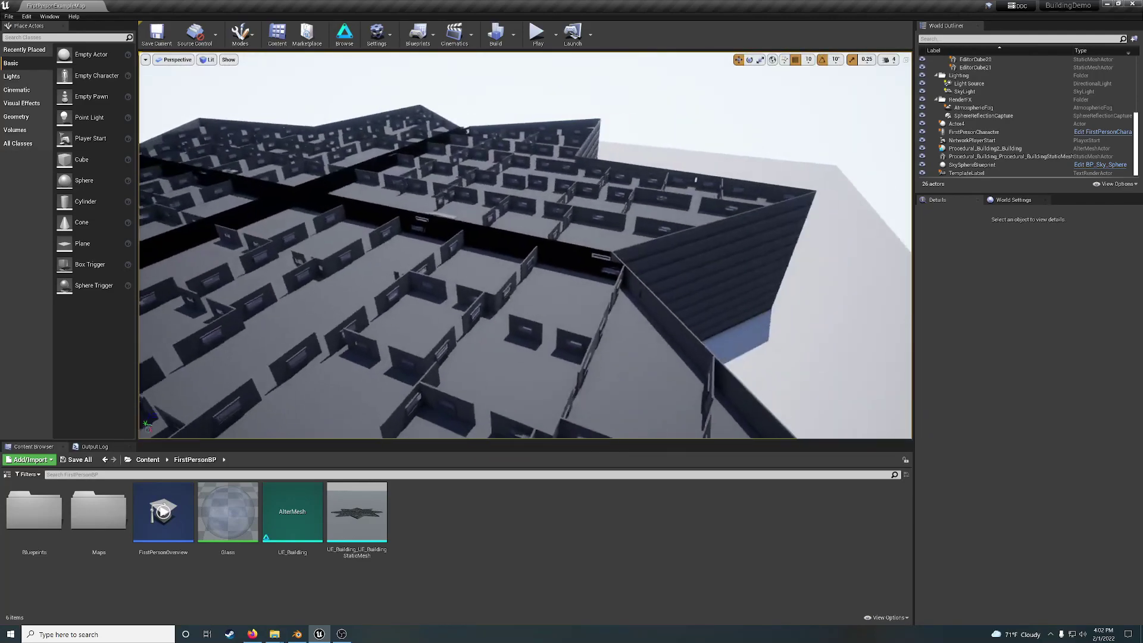
right_click_drag(642, 302, 642, 301)
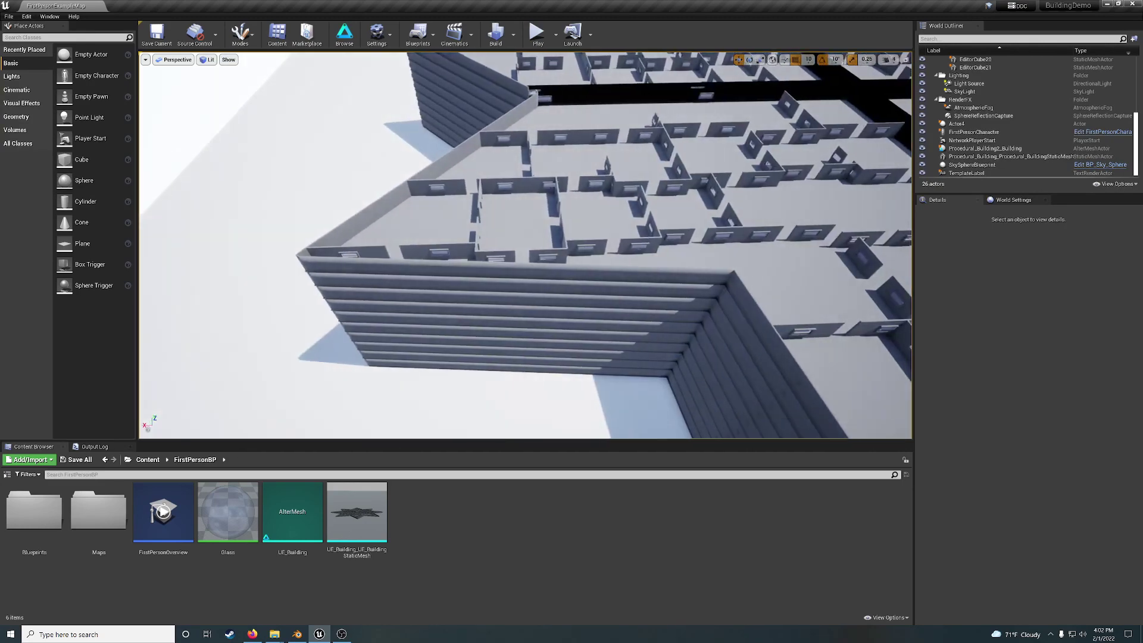
right_click_drag(525, 245, 750, 196)
key("w")
key("s")
key("s")
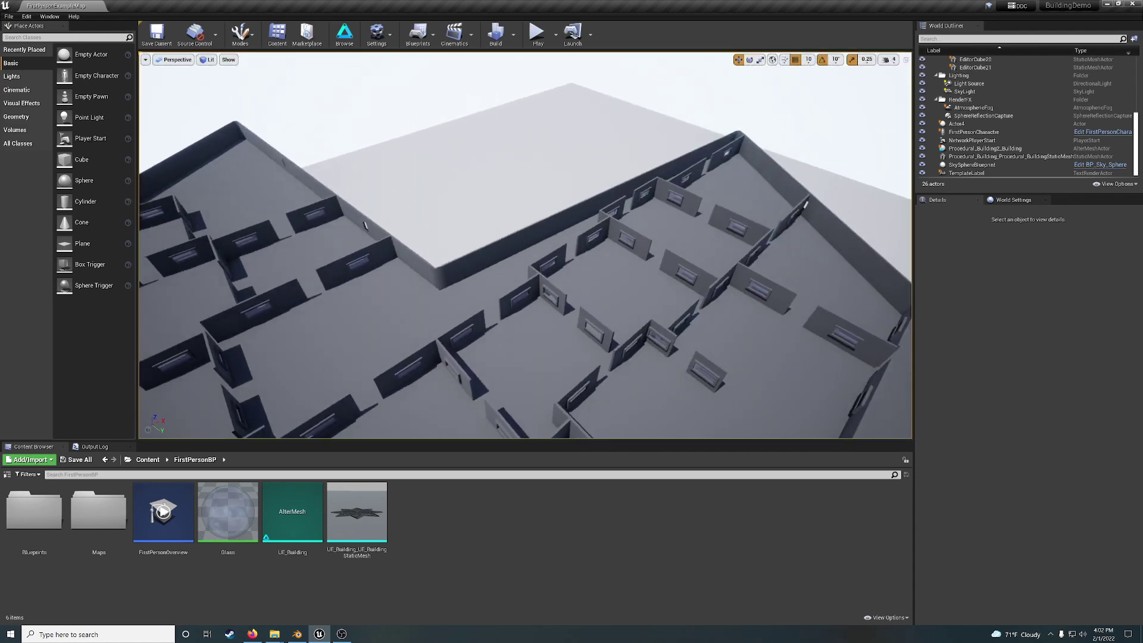
right_click_drag(525, 245, 526, 246)
right_click_drag(631, 268, 632, 268)
right_click_drag(553, 284, 553, 284)
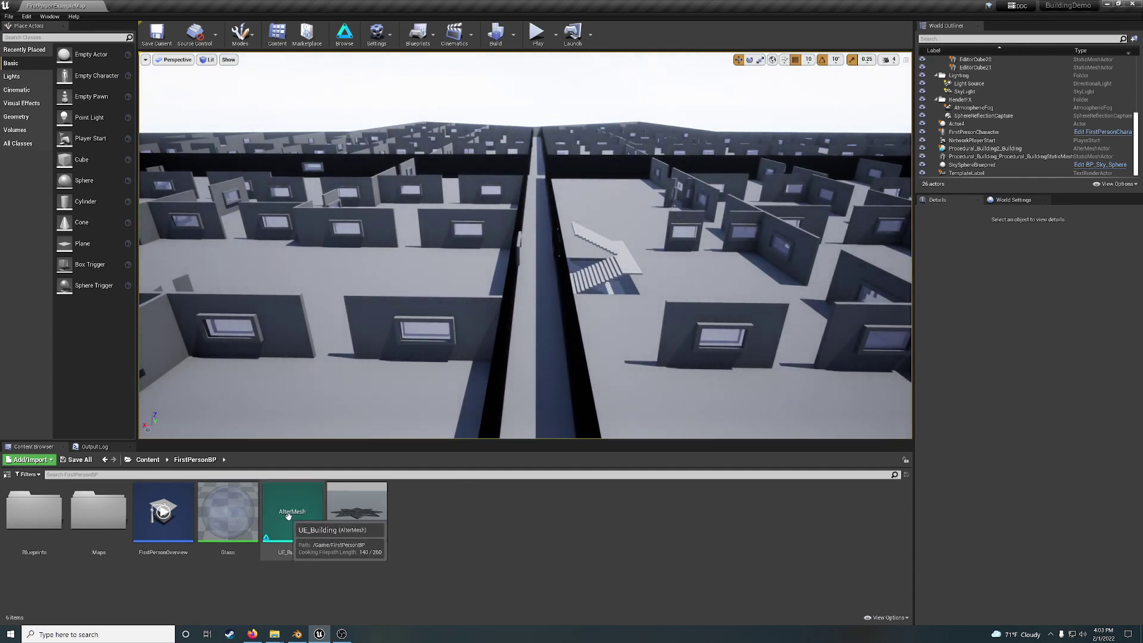
Review the collision settings of the UE_Building_UE_BuildingStaticMesh asset in its mesh editor, including presets and collision complexity, and close it
left_click(314, 524)
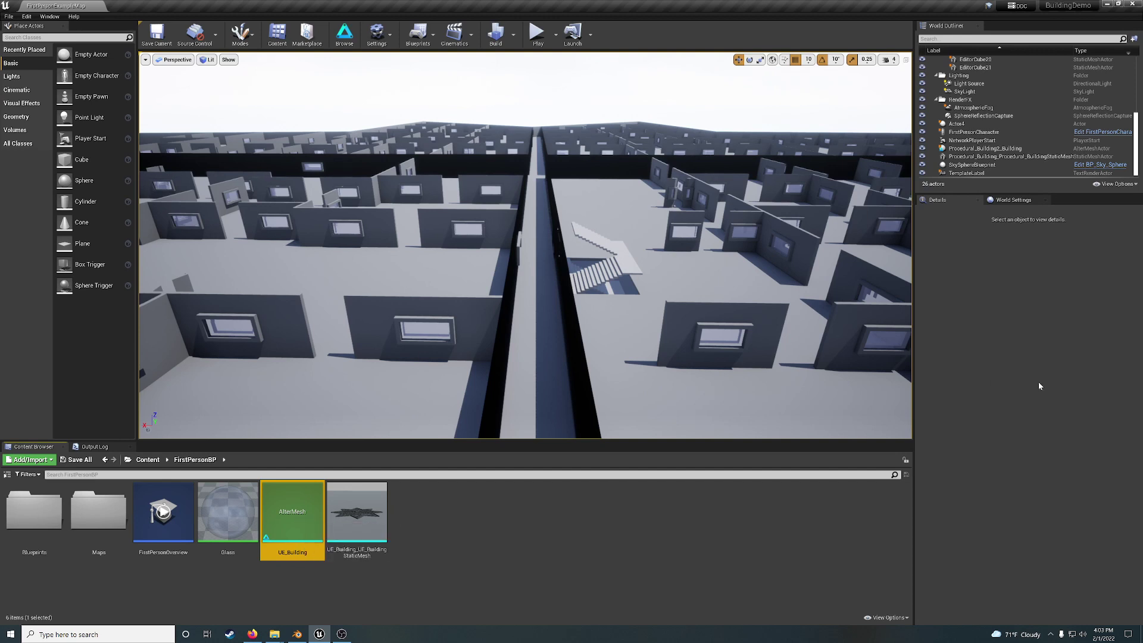
left_click(361, 531)
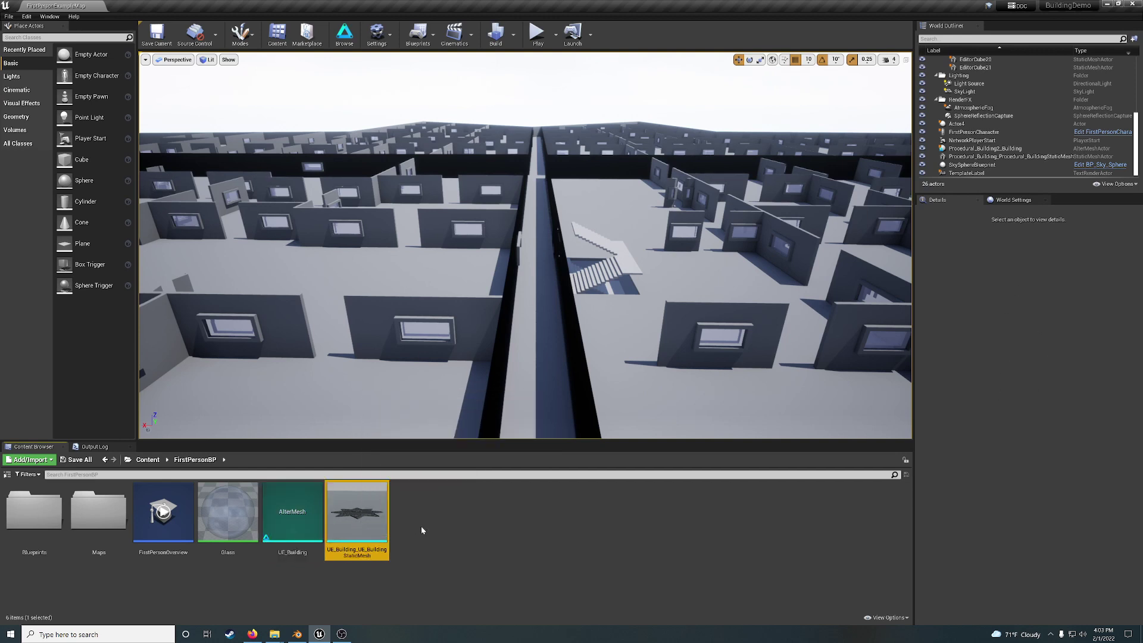
double_click(358, 514)
right_click(358, 513)
double_click(372, 547)
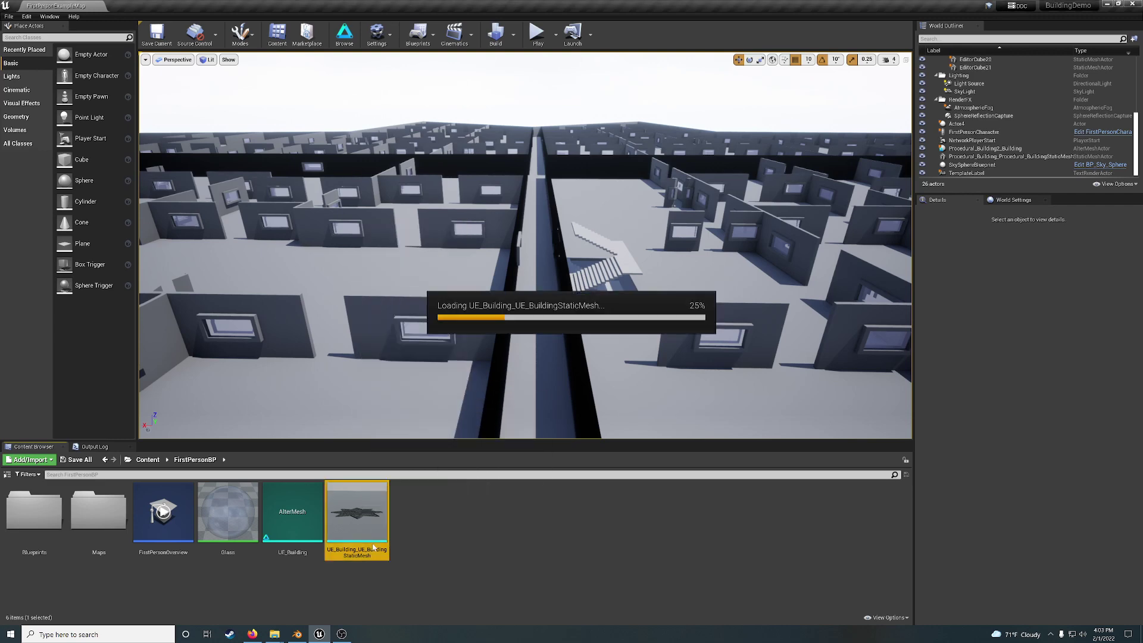
scroll(824, 393, "down", 1)
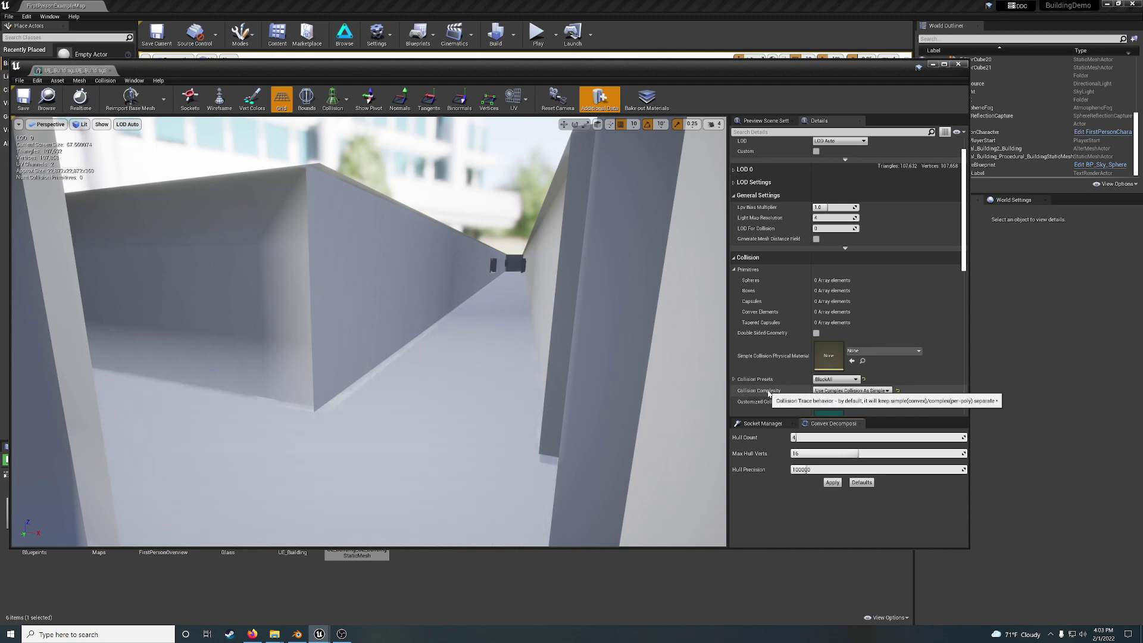
scroll(774, 393, "up", 2)
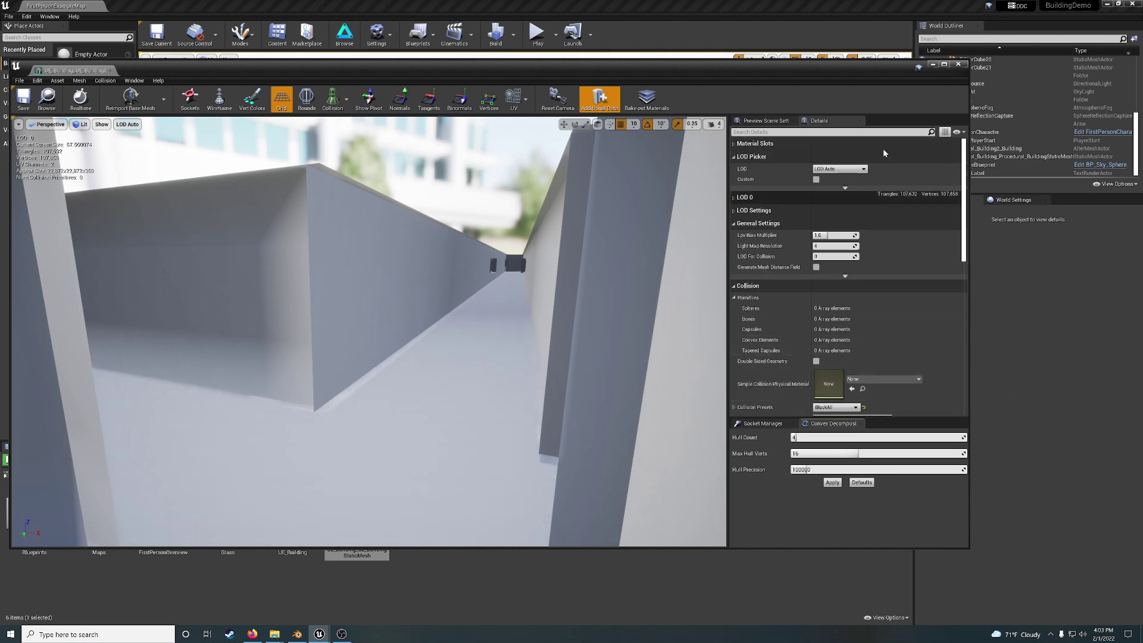
left_click(958, 64)
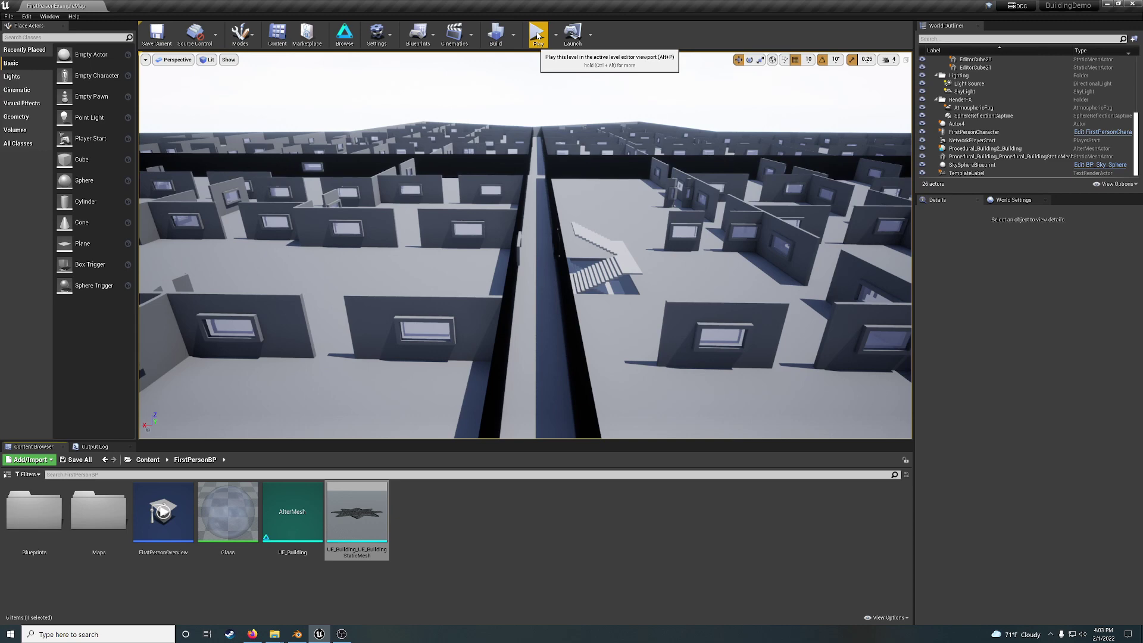
Play the level and walk through the building's enclosed rooms, firing projectiles to test the walls and windows
left_click(537, 35)
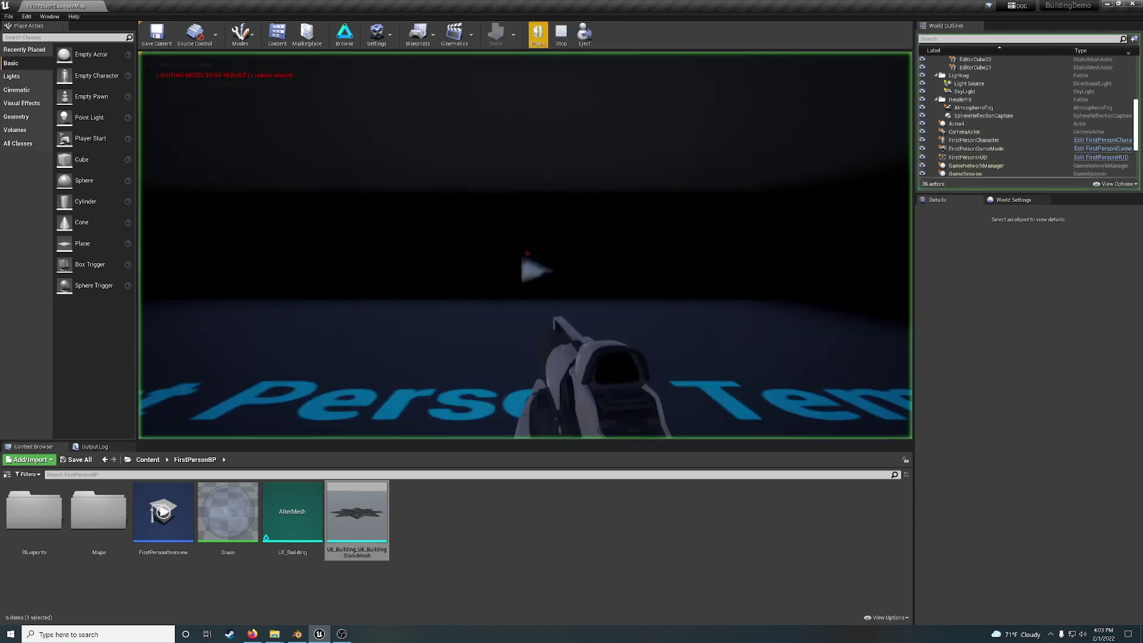
left_click(591, 251)
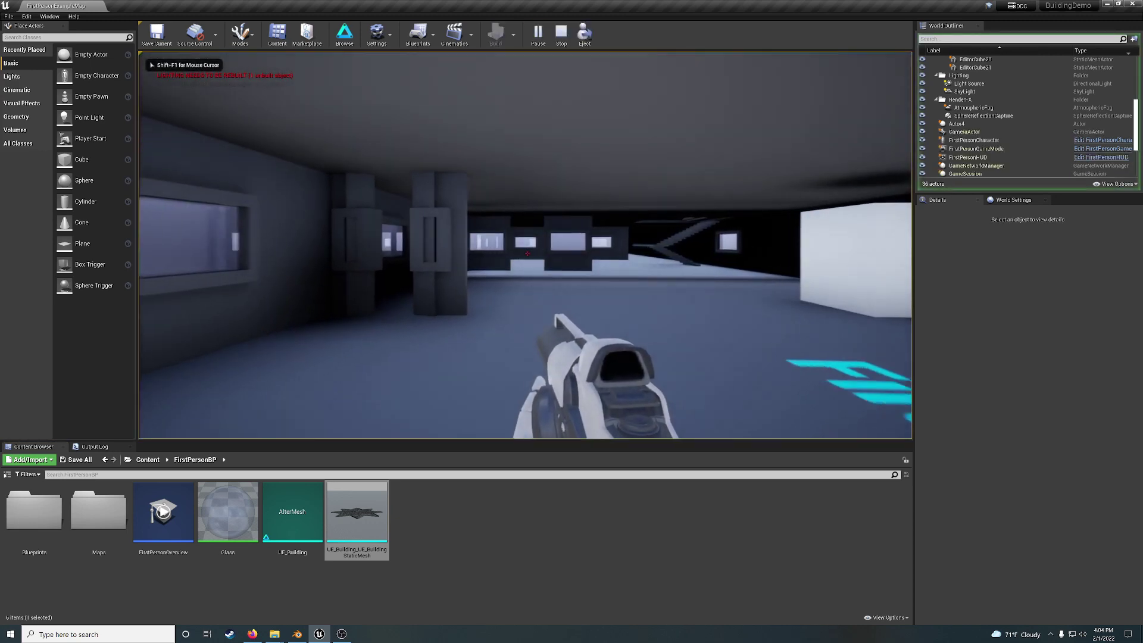
key("w")
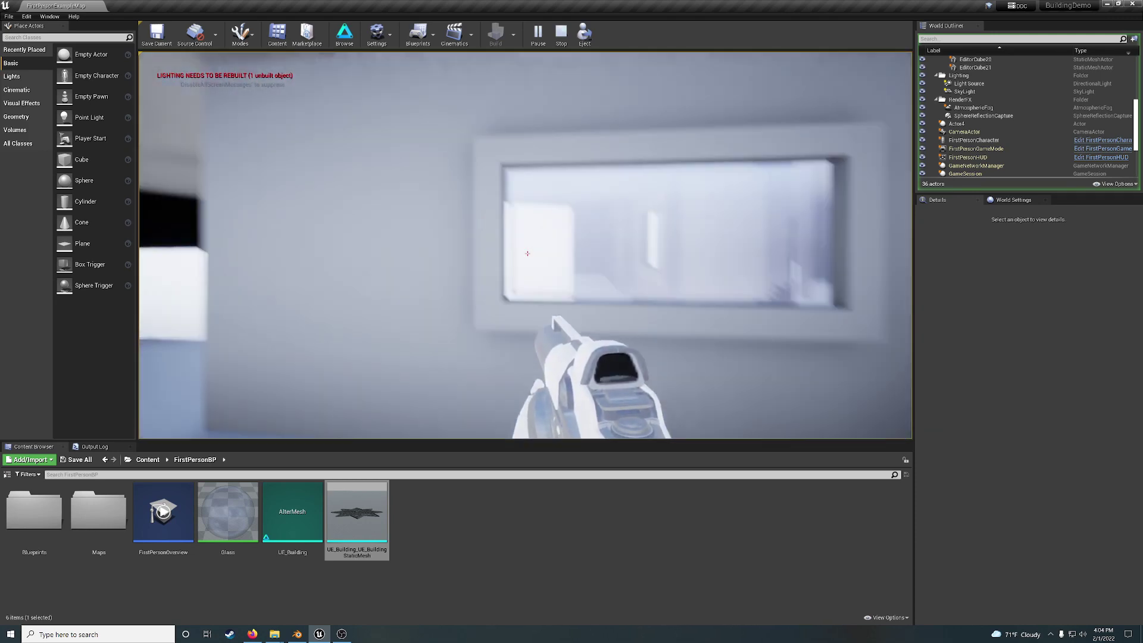
left_click(527, 254)
key("w")
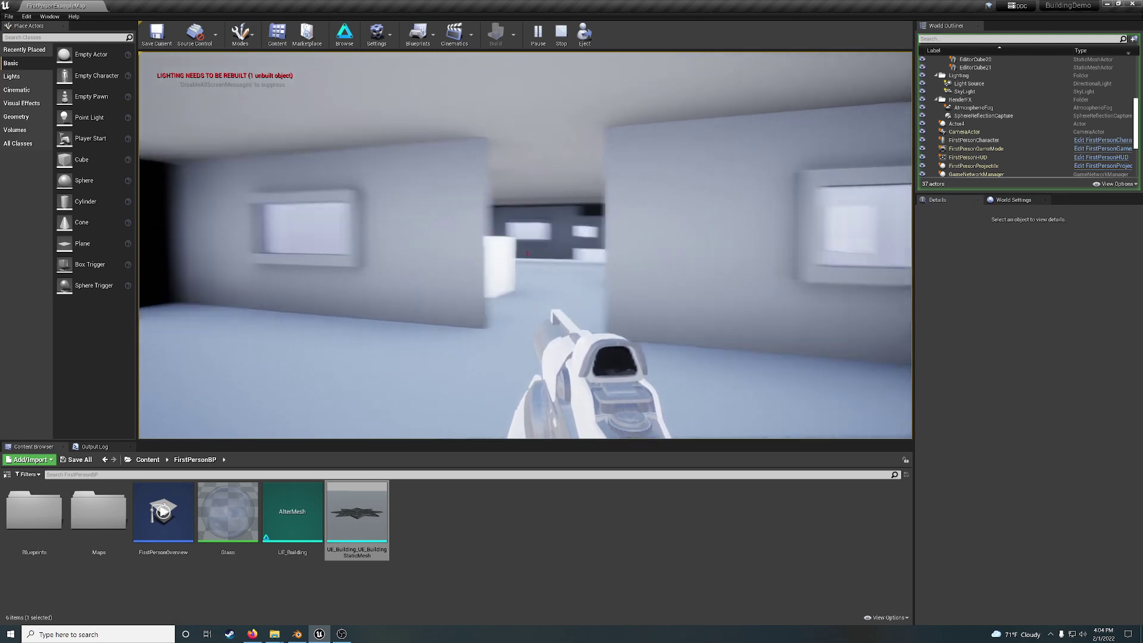
left_click(527, 254)
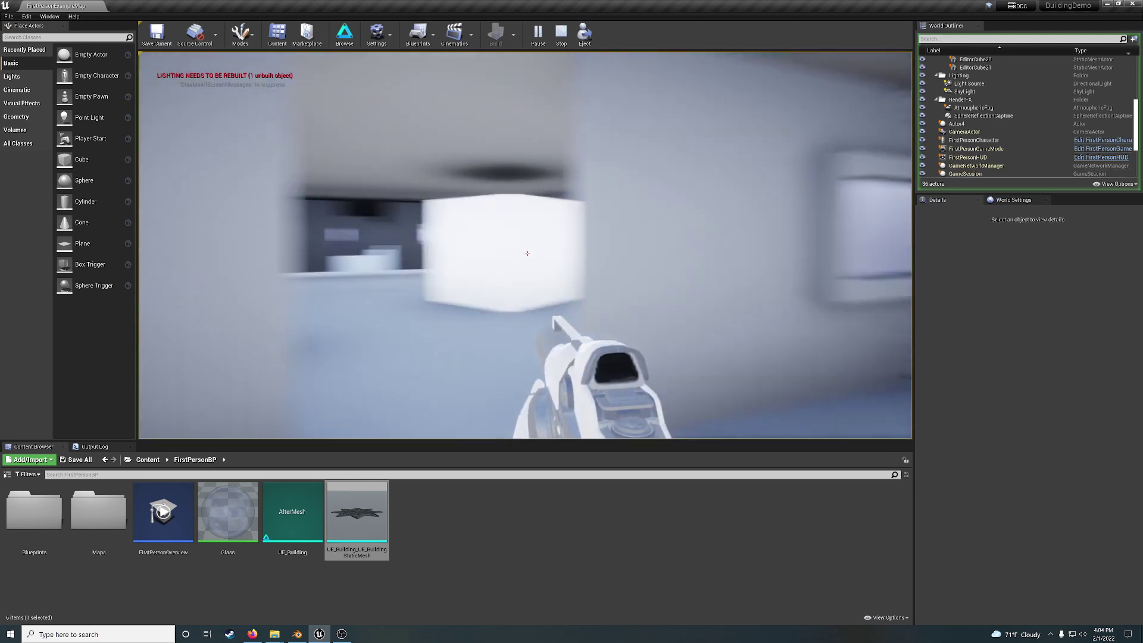
left_click(527, 254)
left_click(527, 253)
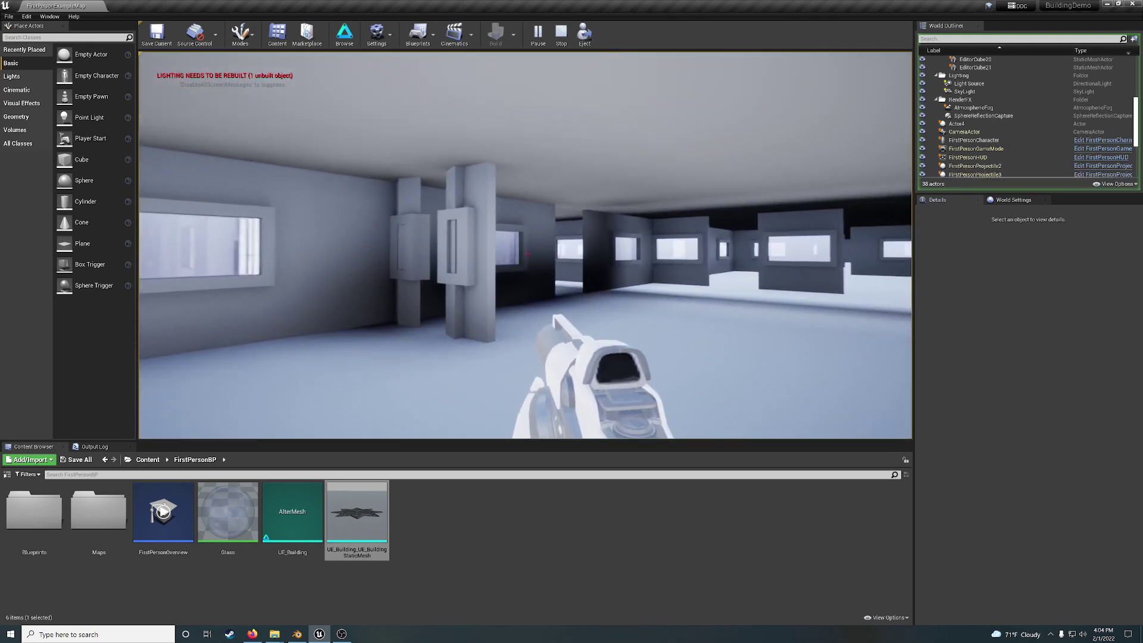
left_click(527, 254)
key("w")
left_click(527, 254)
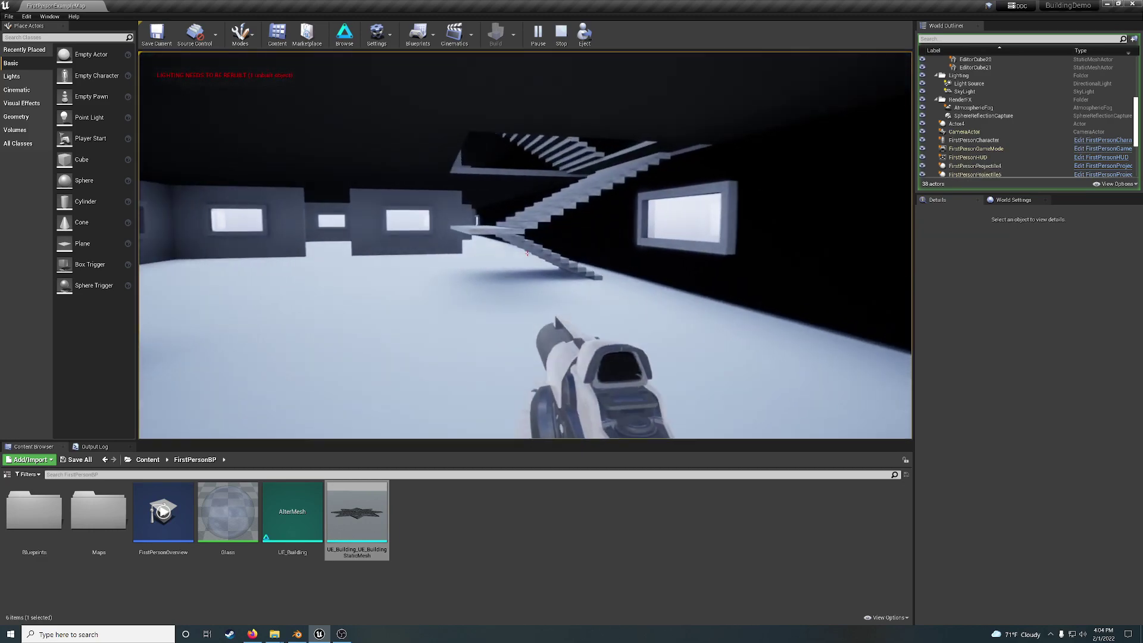
Walk the first-person character to the building's staircase and test it while firing projectiles
key("w")
left_click(527, 253)
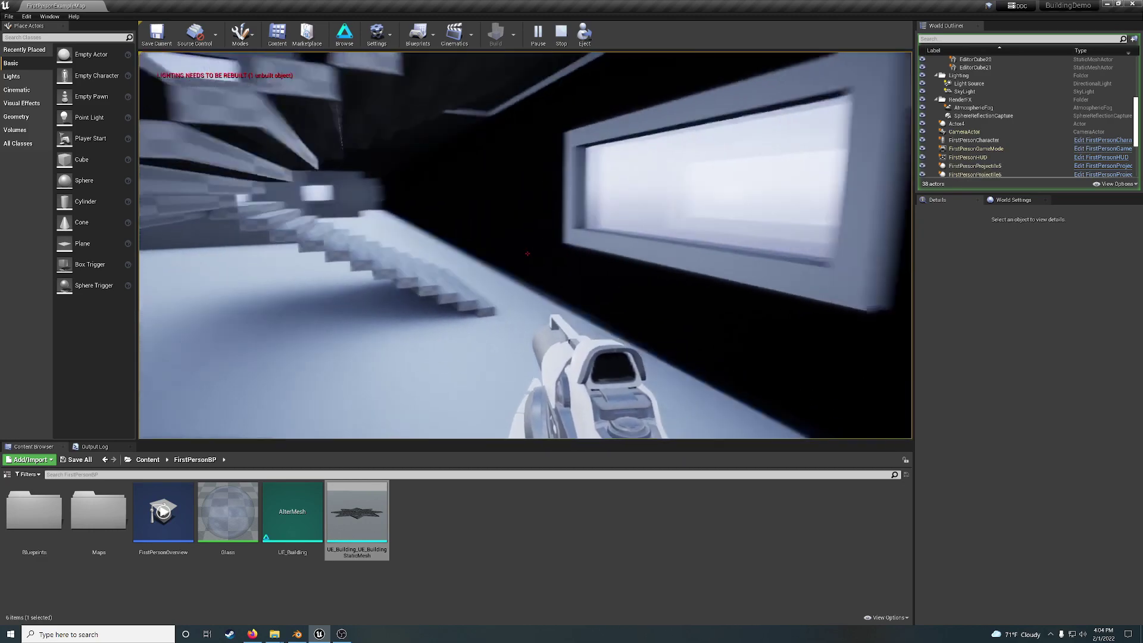
key("w")
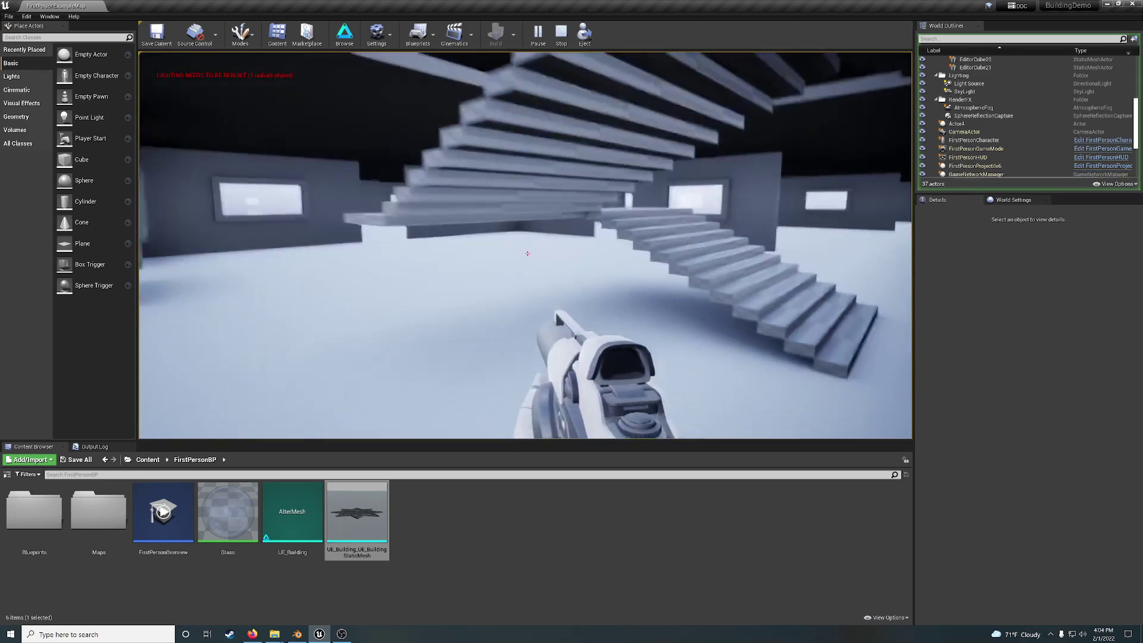
key("w")
left_click(527, 253)
left_click(527, 254)
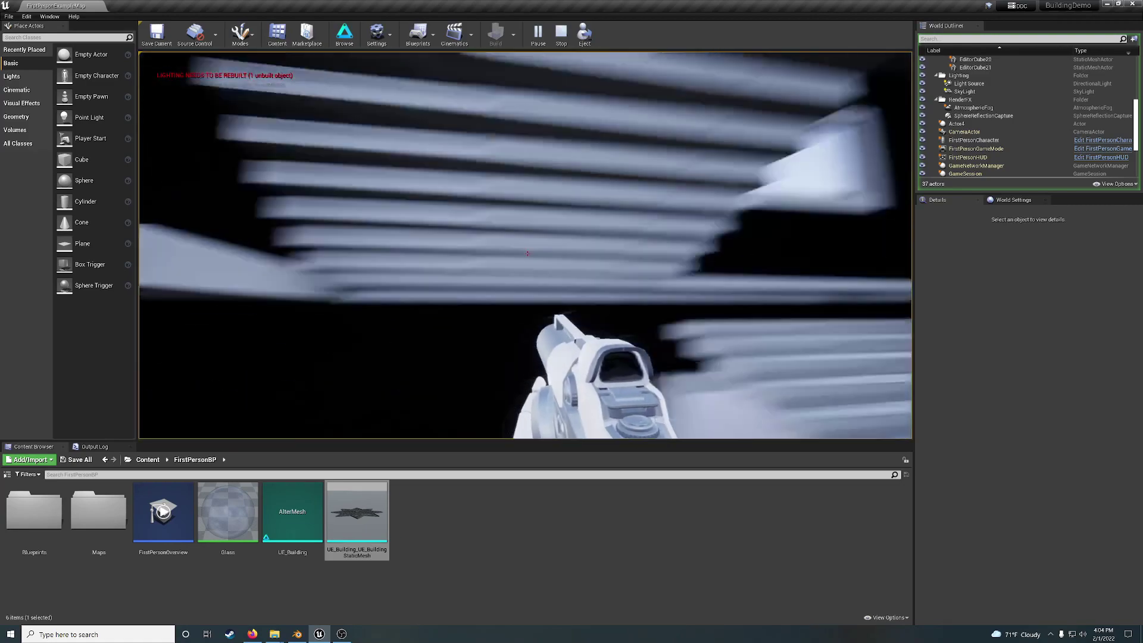
left_click(527, 254)
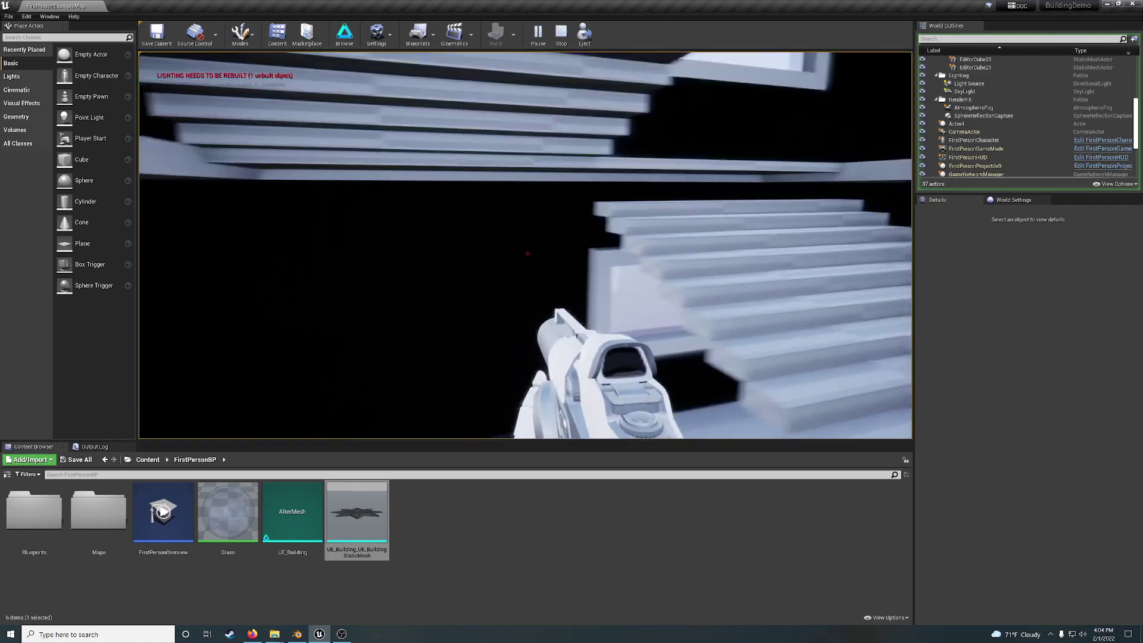
Explore the stairwell toward the open top floor, fire projectiles through the opening, and end the play session
key("d")
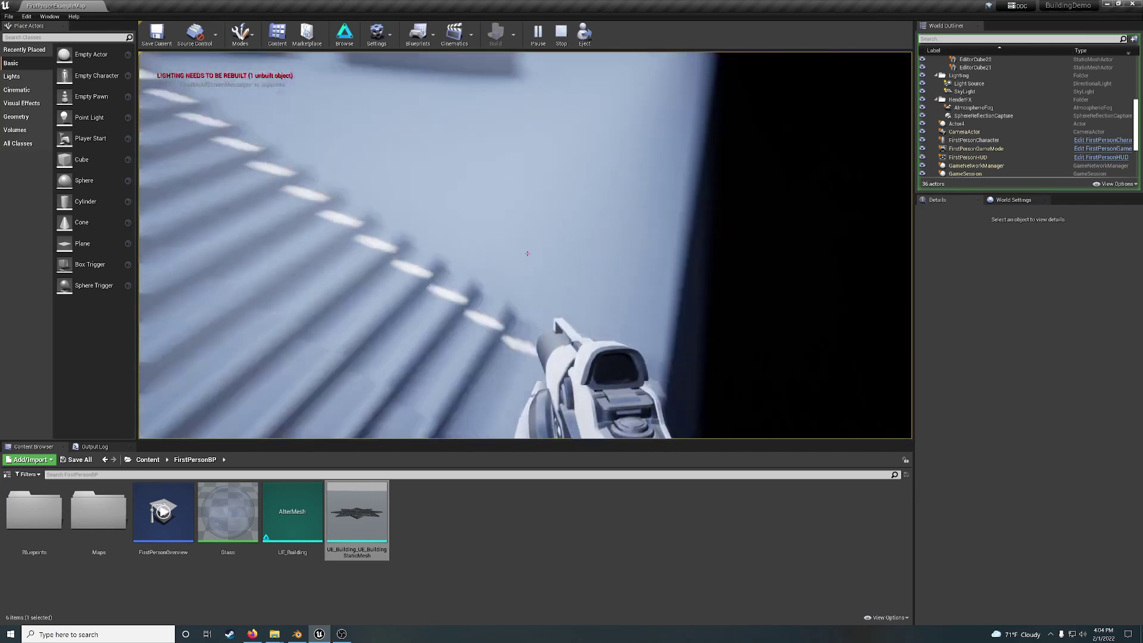
key("w")
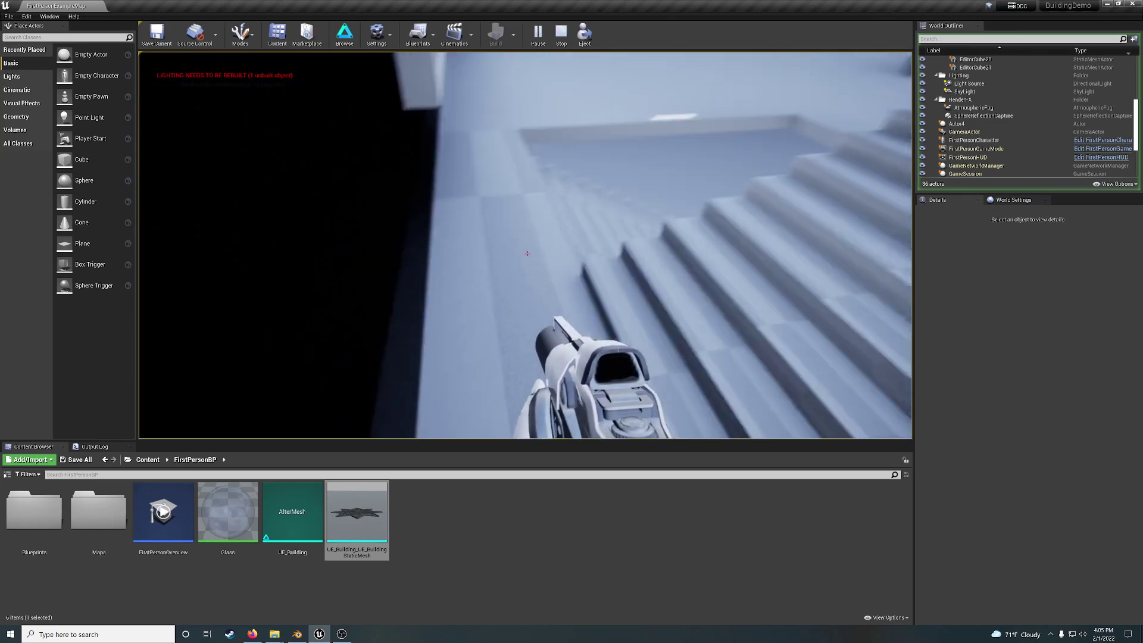
key("w")
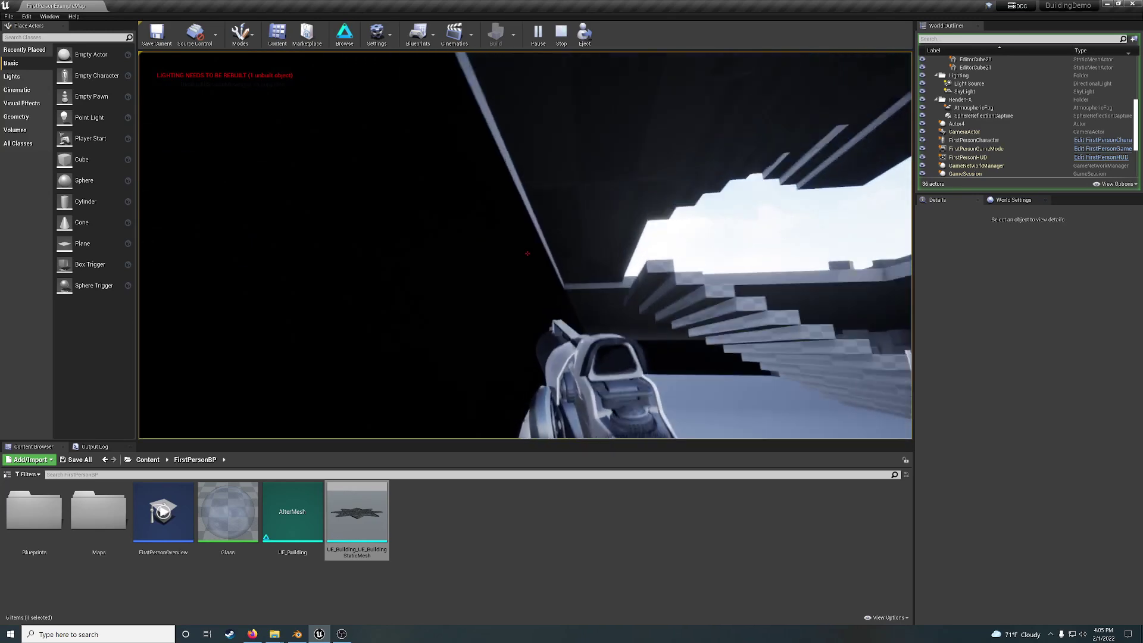
key("w")
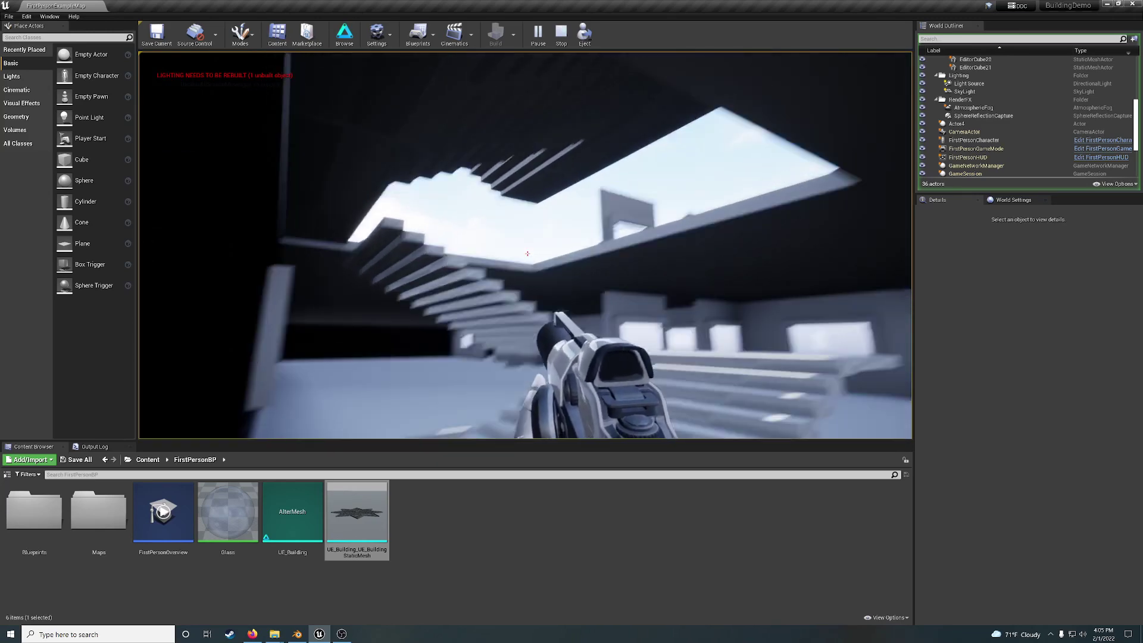
left_click(528, 253)
key("w")
left_click(527, 254)
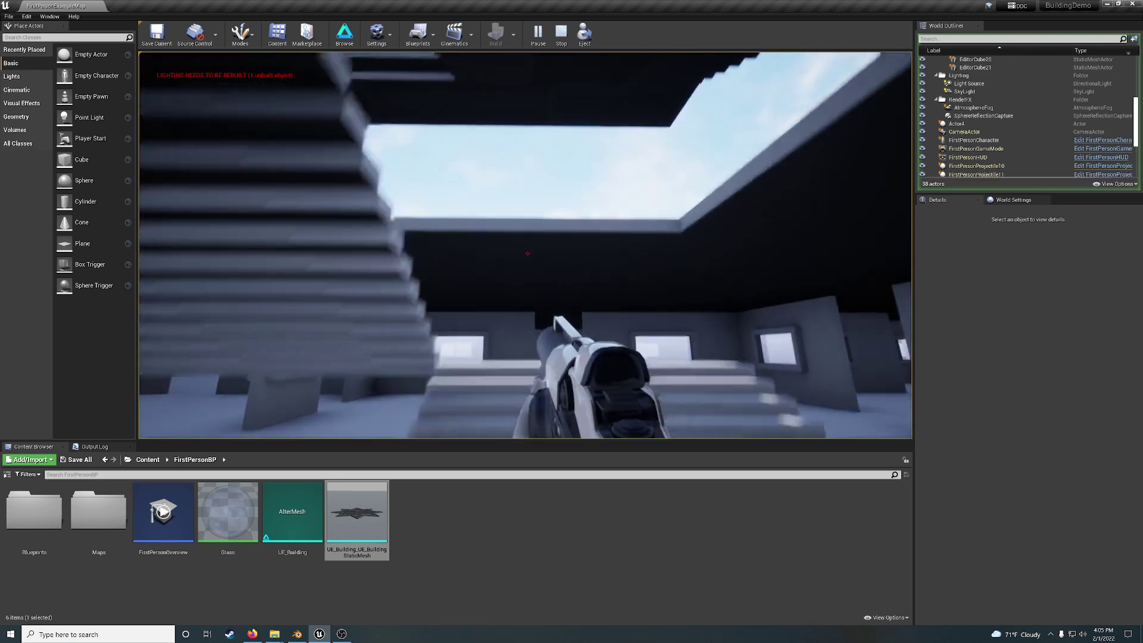
left_click(528, 254)
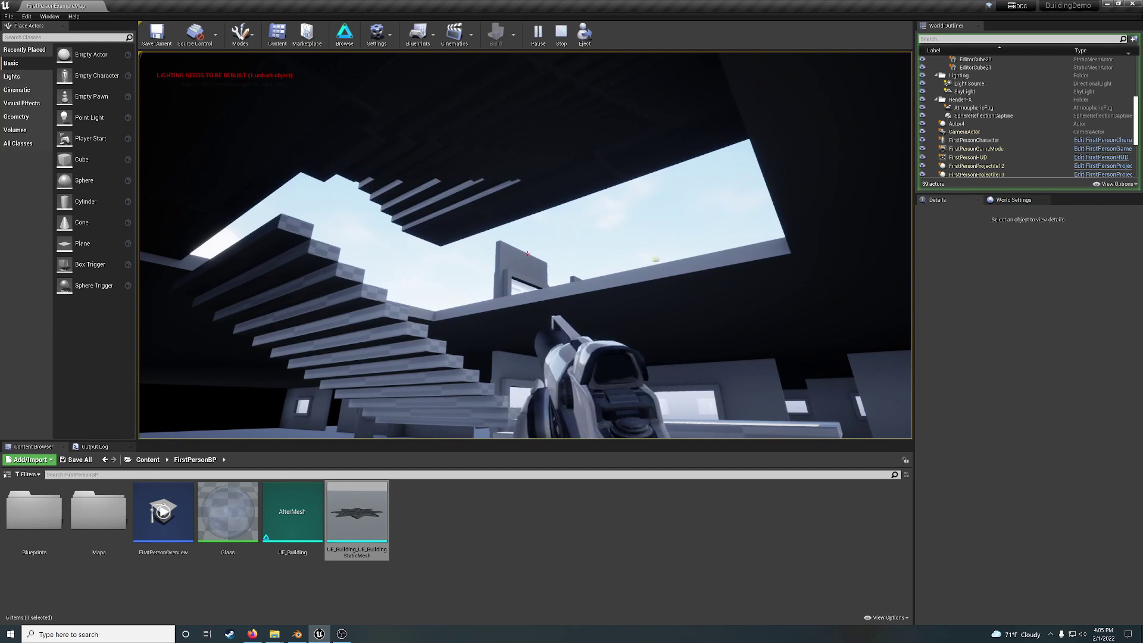
key("w")
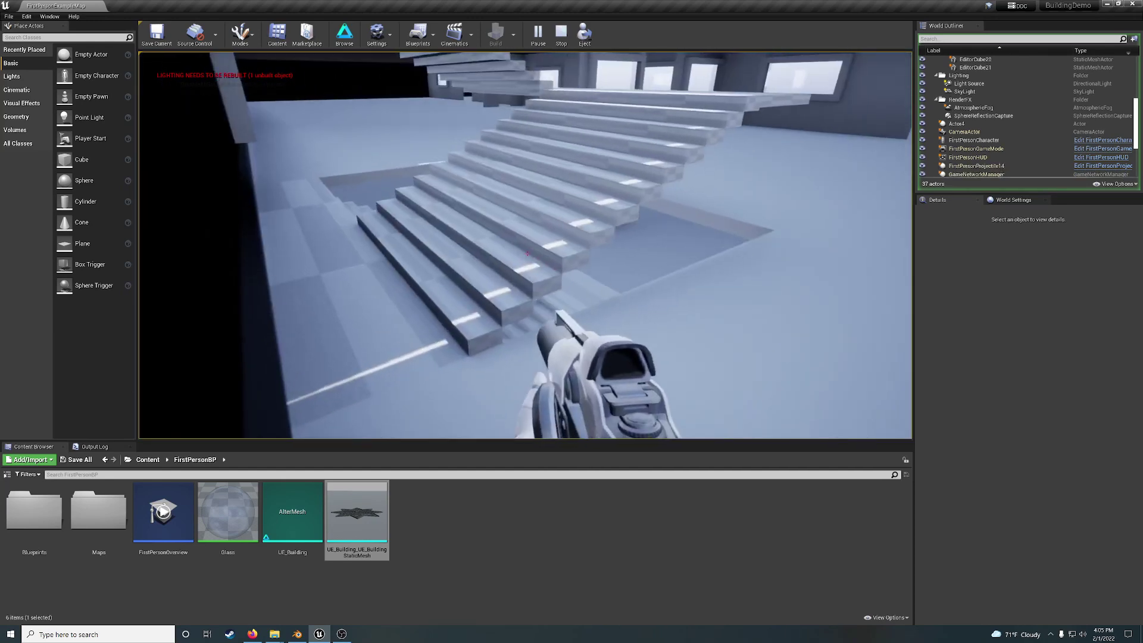
key("Escape")
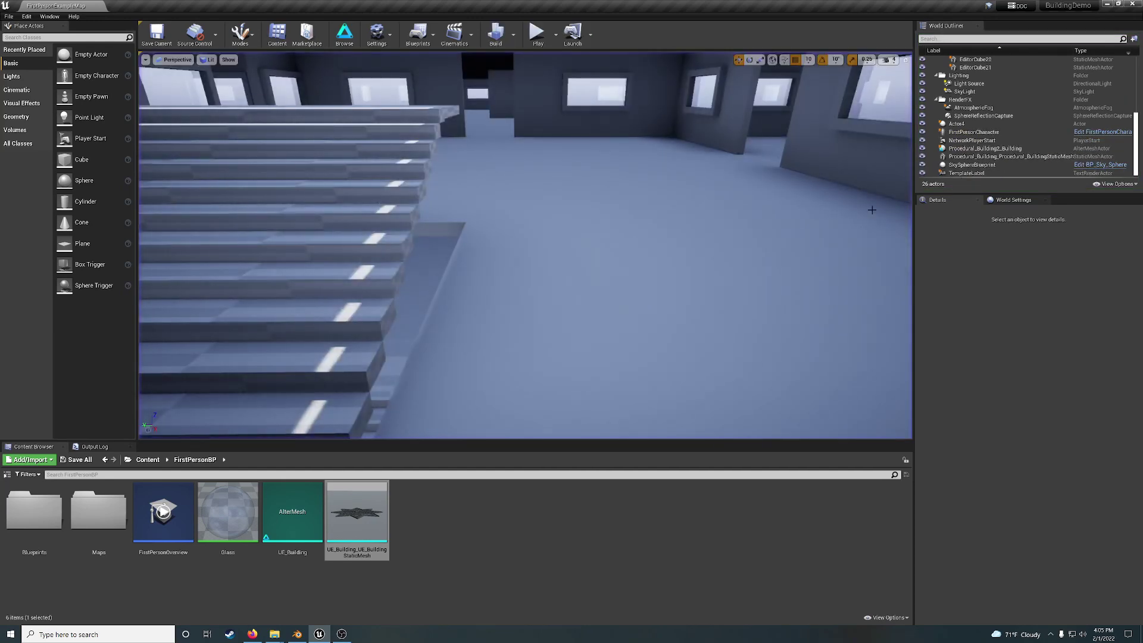
Play the level and walk across the building's open top floor, firing projectiles along the floor and toward the doorways
left_click(538, 33)
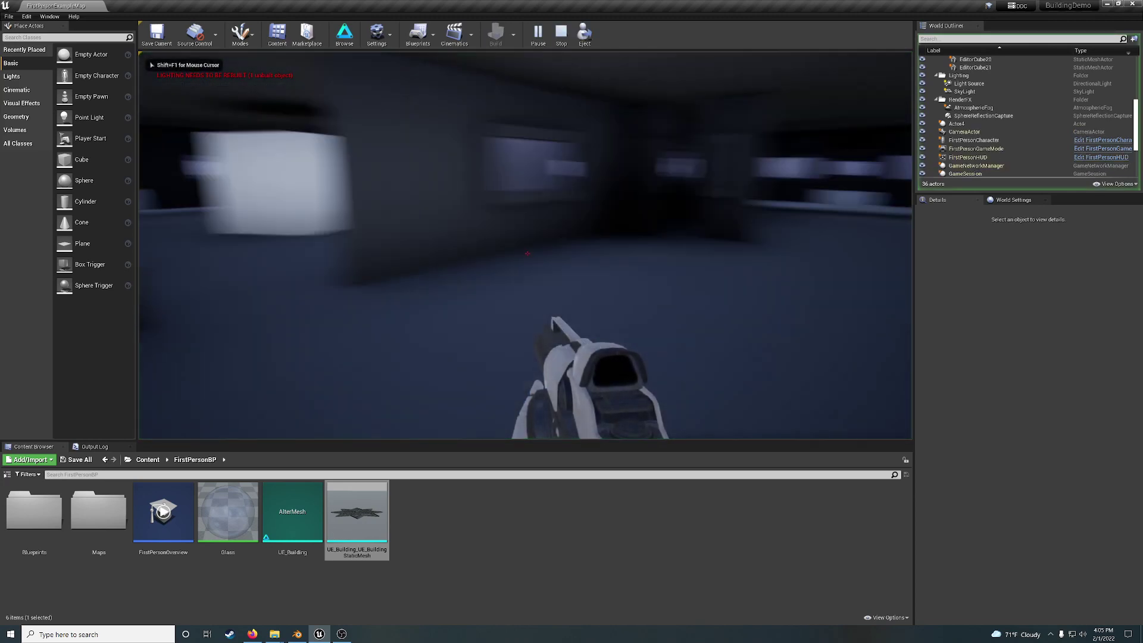
key("w")
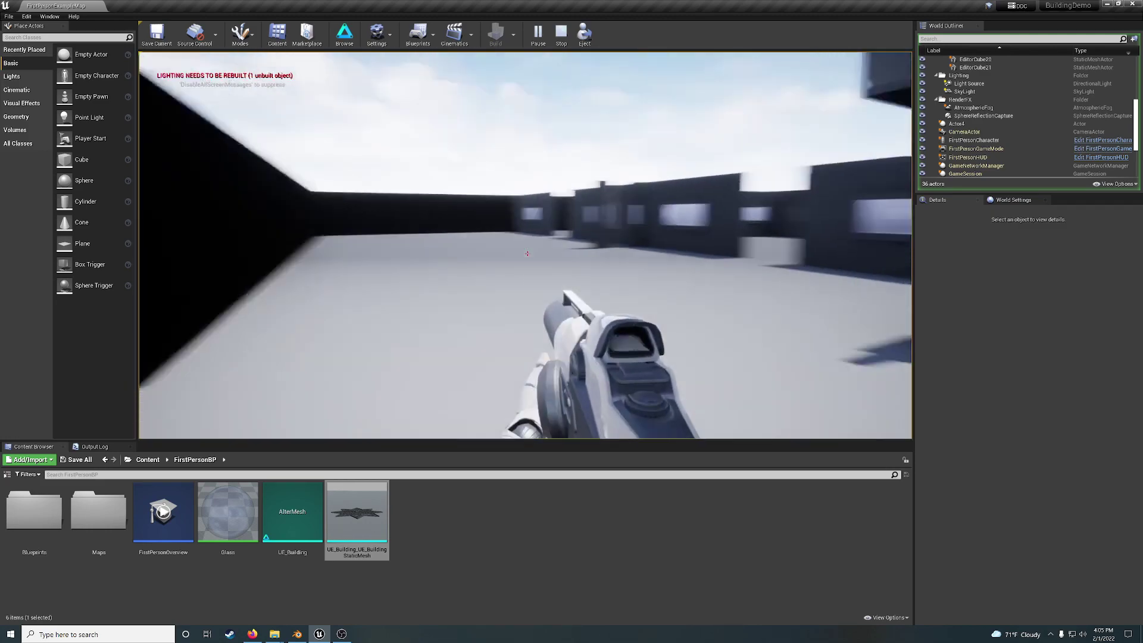
key("w")
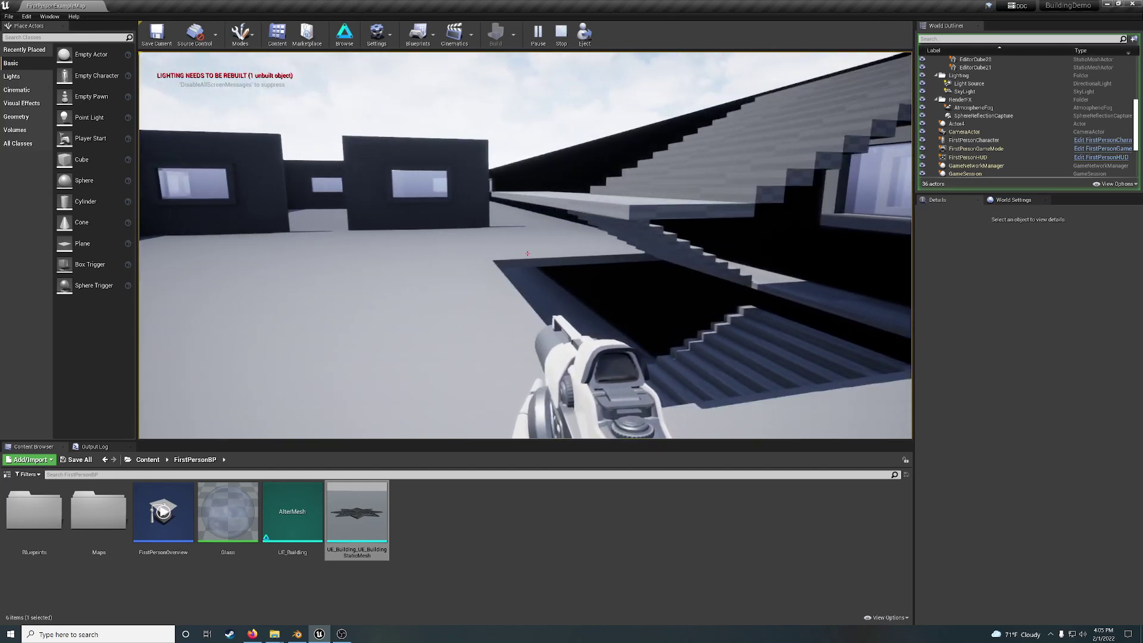
left_click(528, 255)
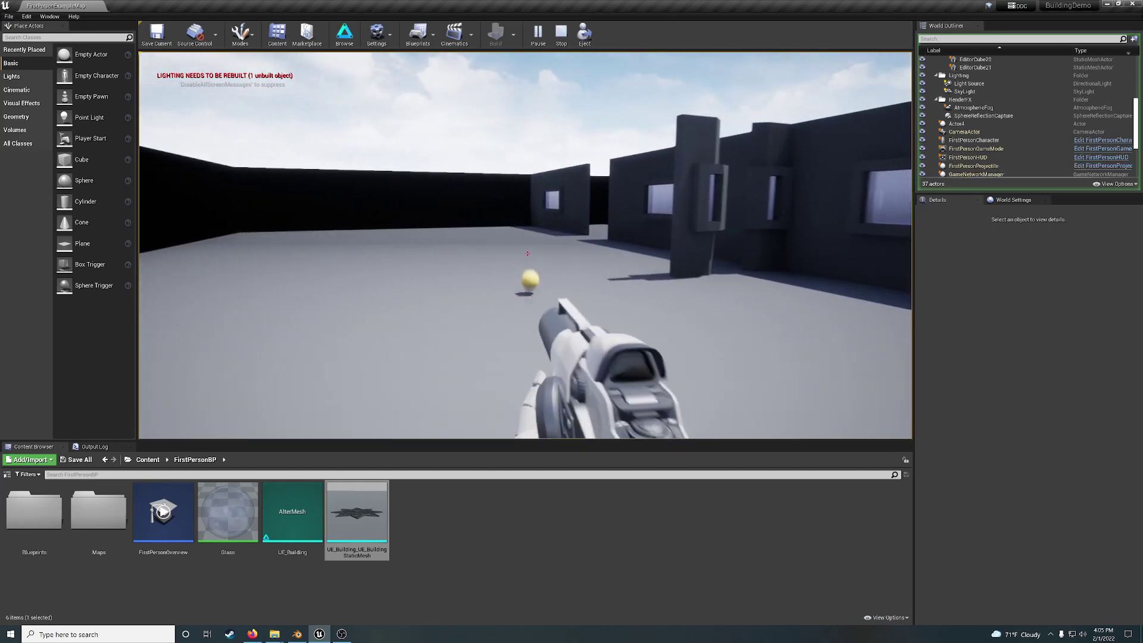
key("w")
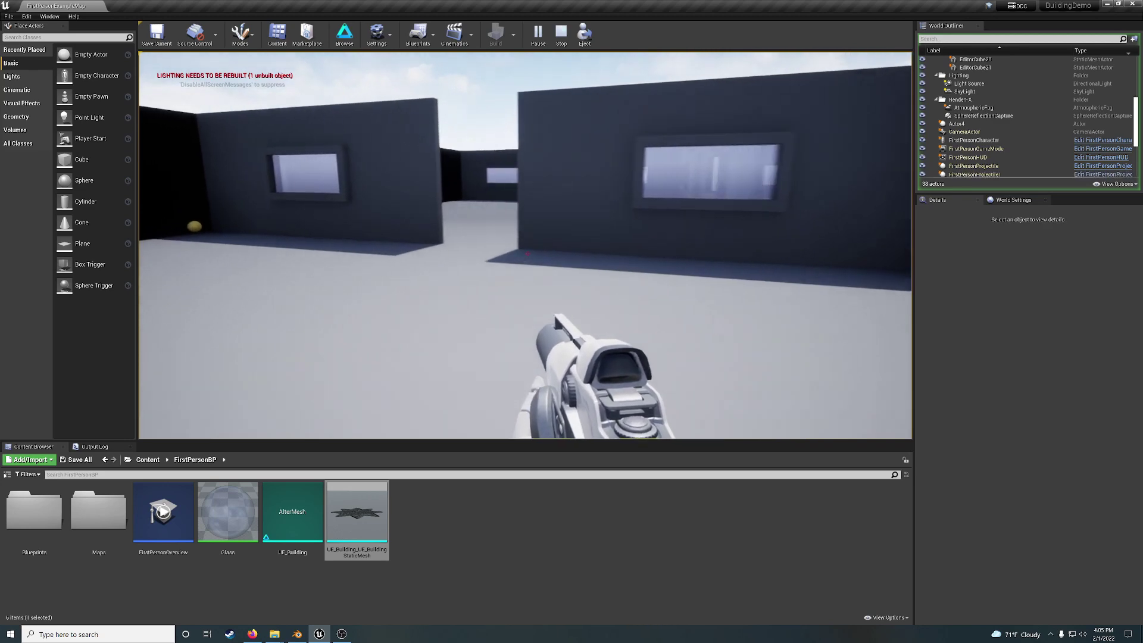
key("w")
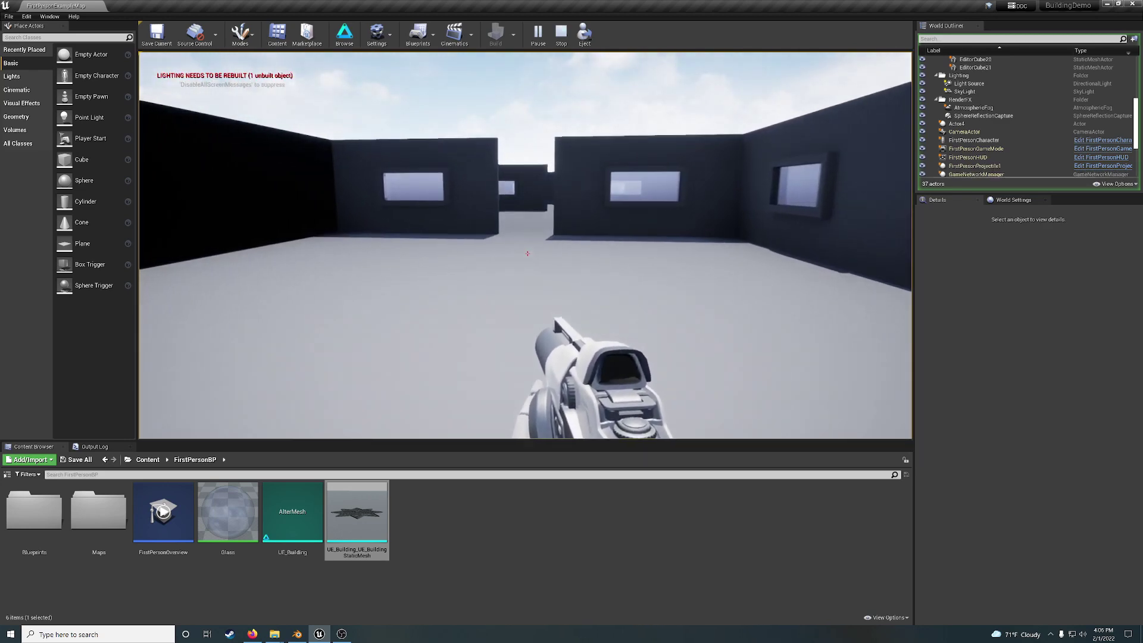
key("w")
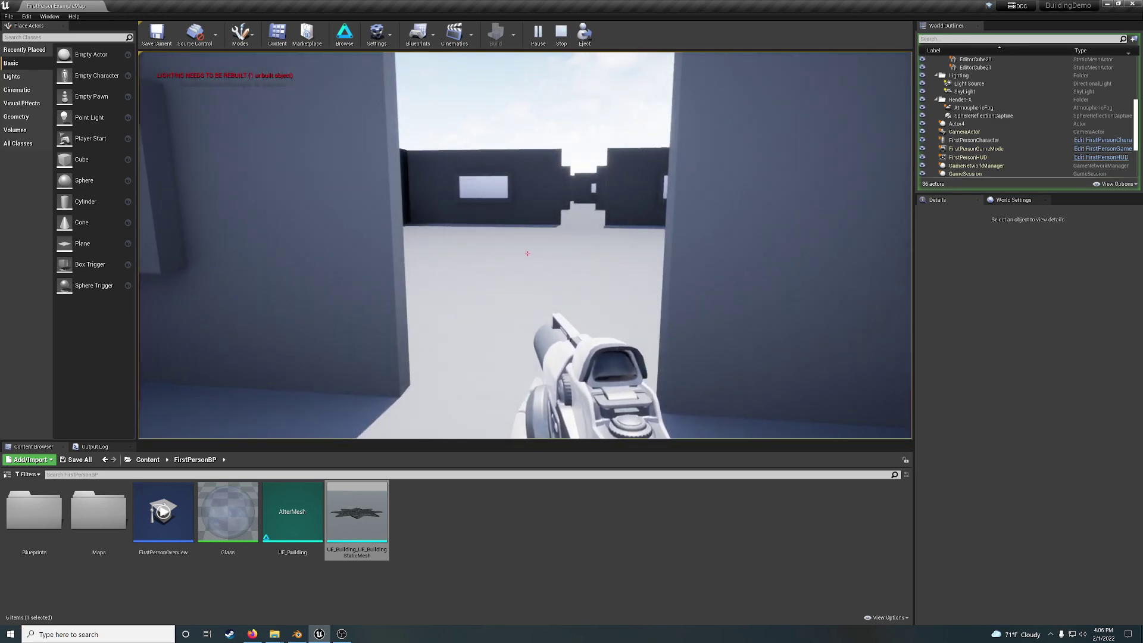
key("w")
left_click(527, 253)
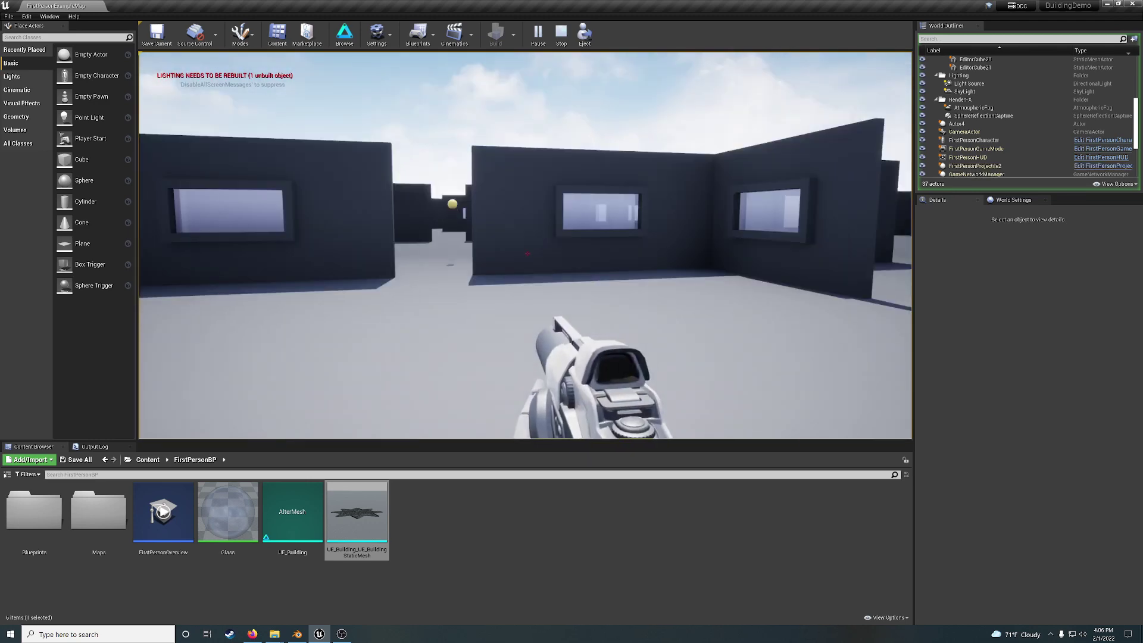
Walk the character through the top floor's partitioned rooms to inspect the walls, windows and door openings
key("w")
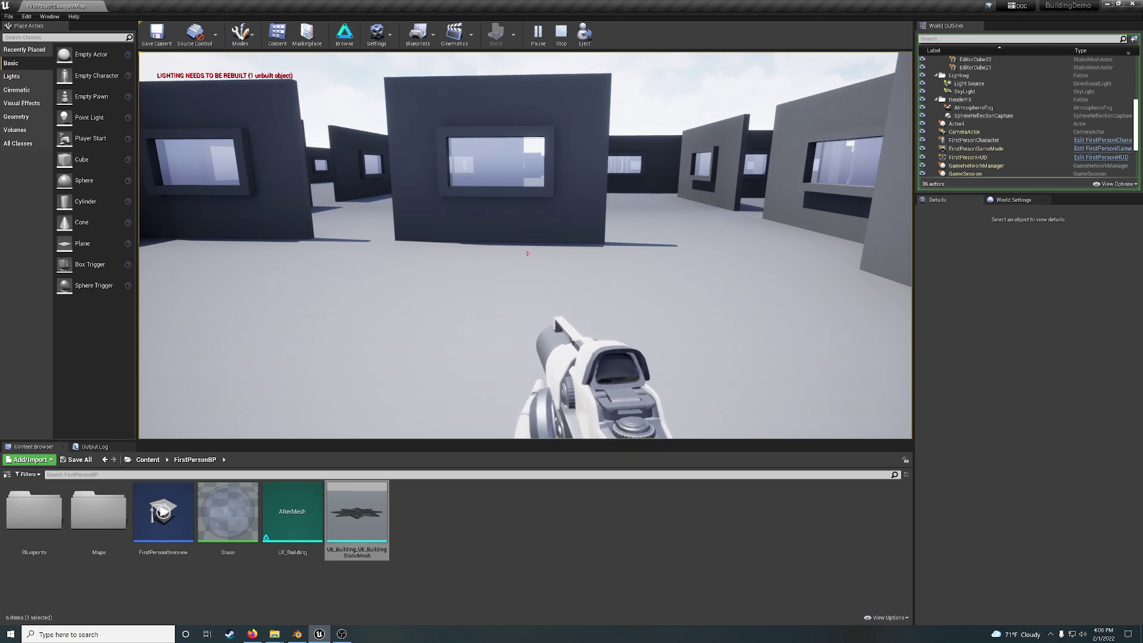
key("w")
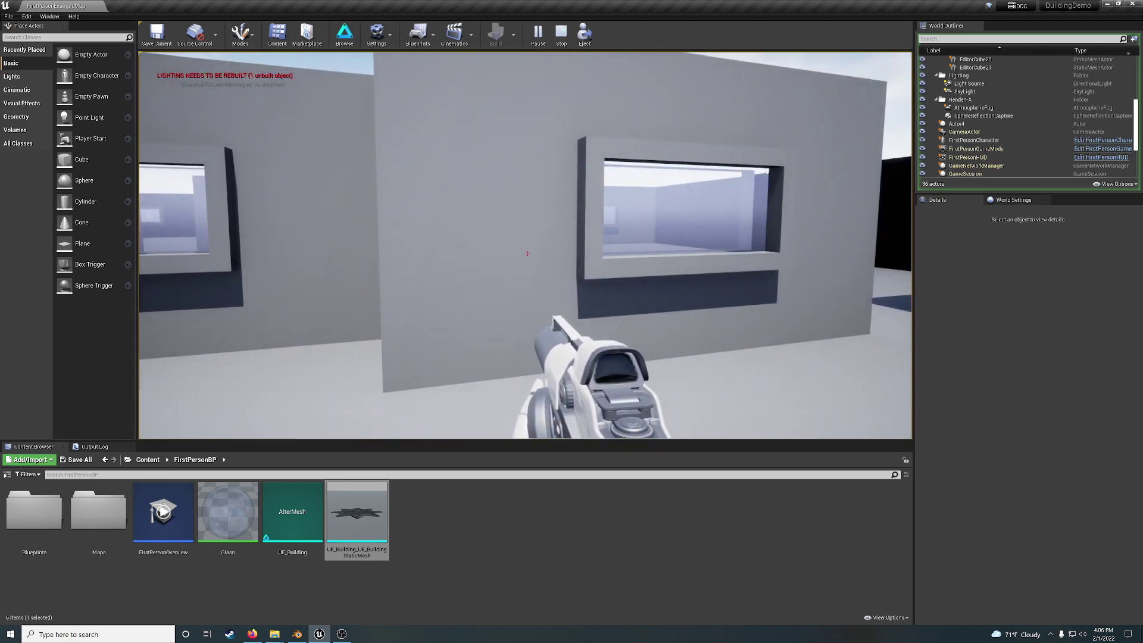
key("w")
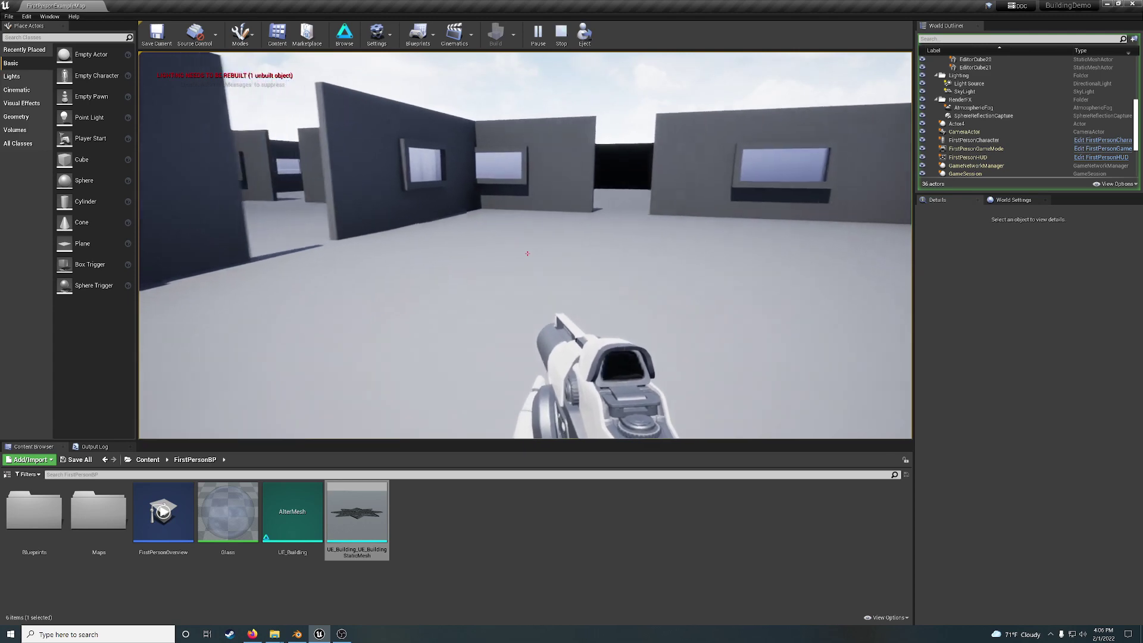
key("w")
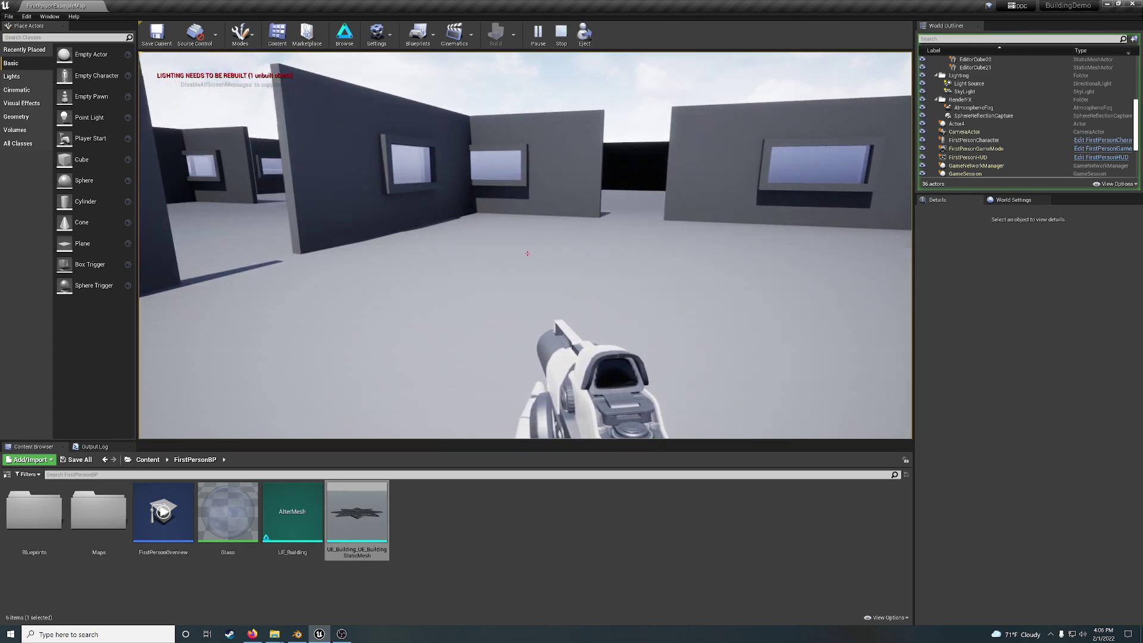
key("w")
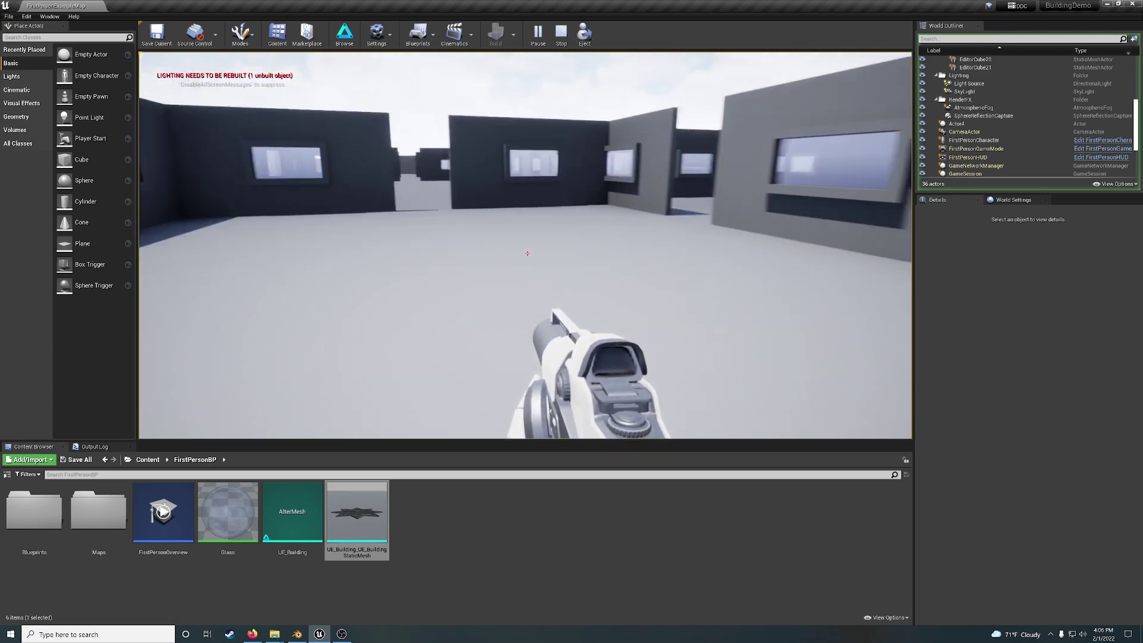
key("w")
key("w")
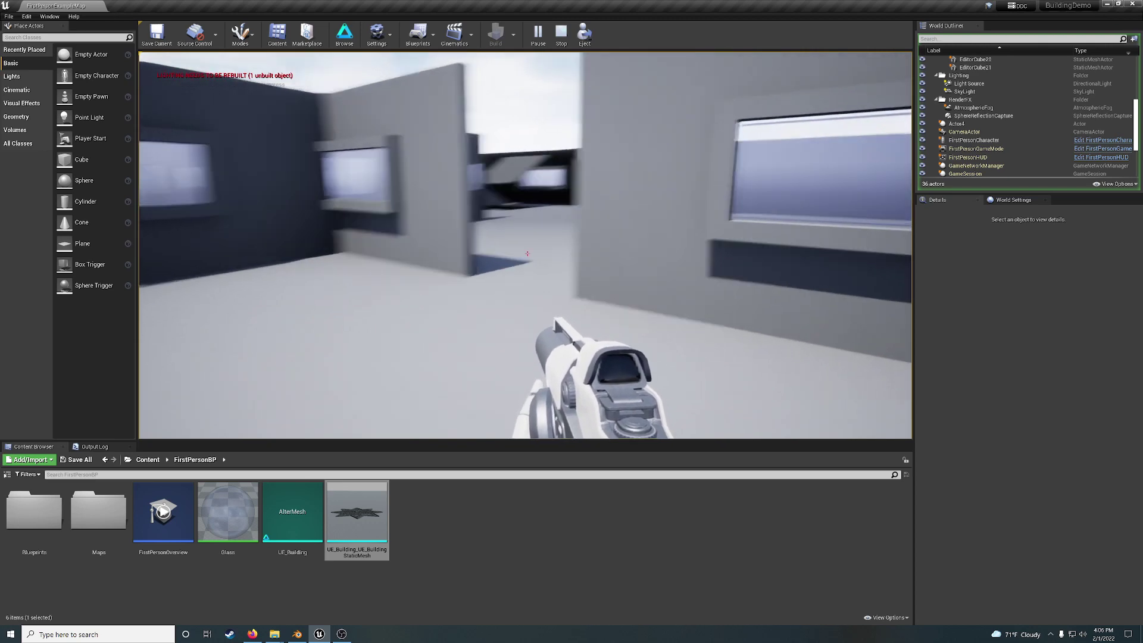
Walk to the stairwell and climb the last flight to its upper end above the outer walls
key("w")
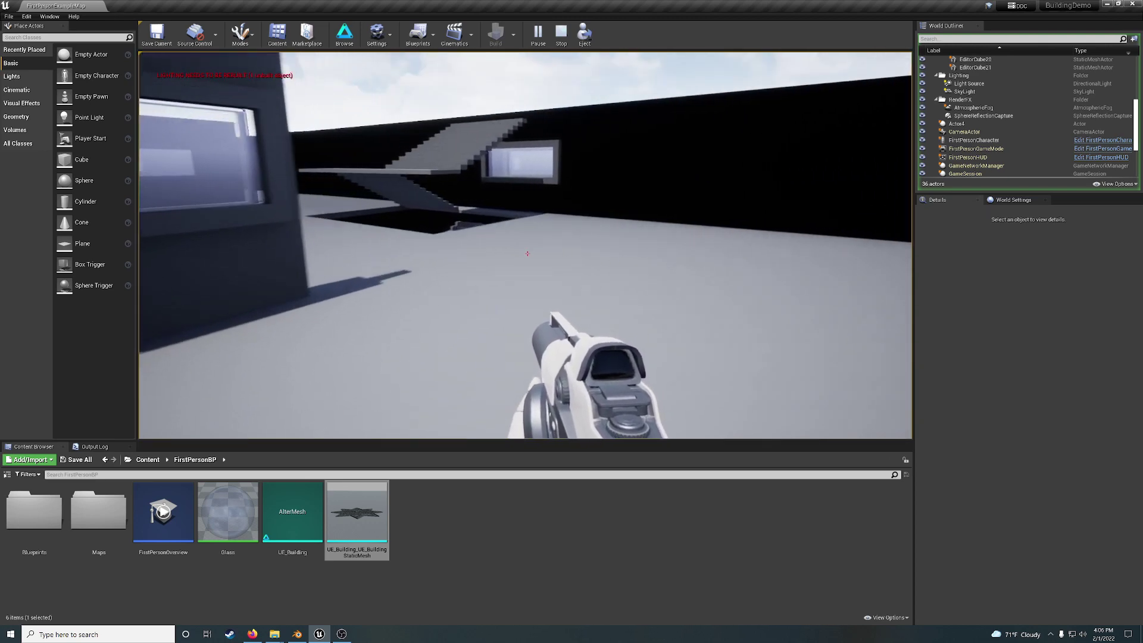
key("w")
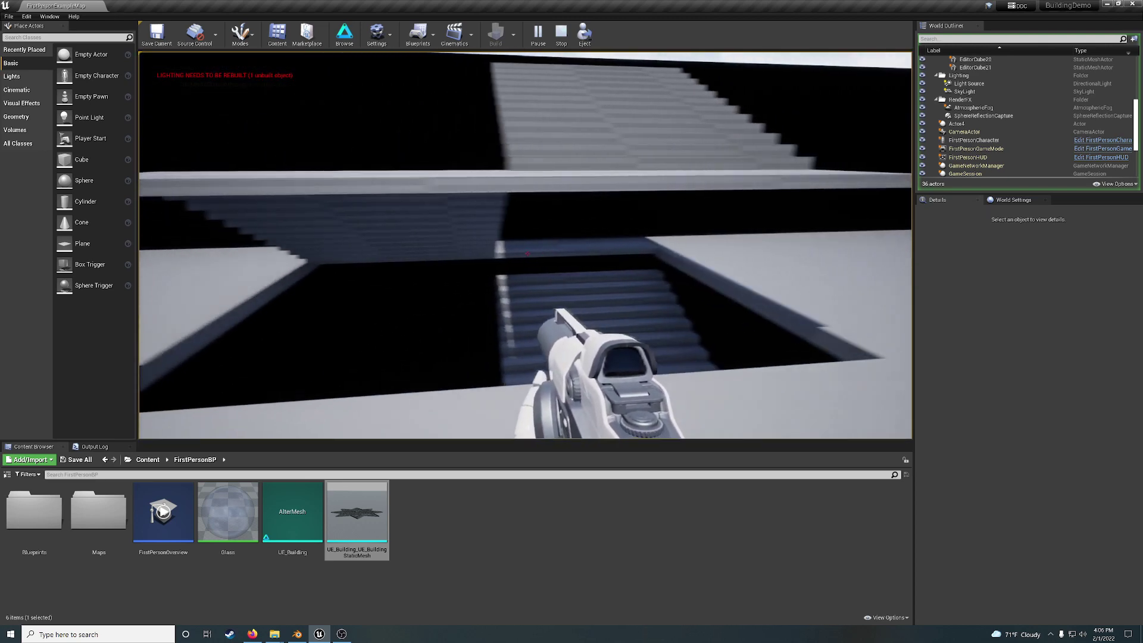
key("a")
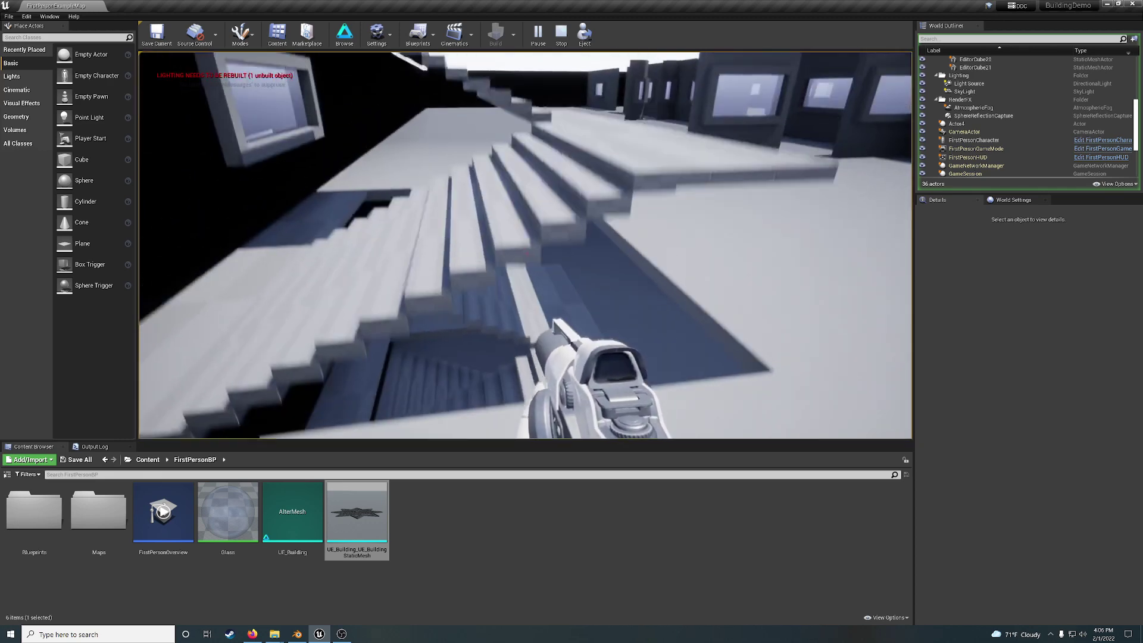
key("w")
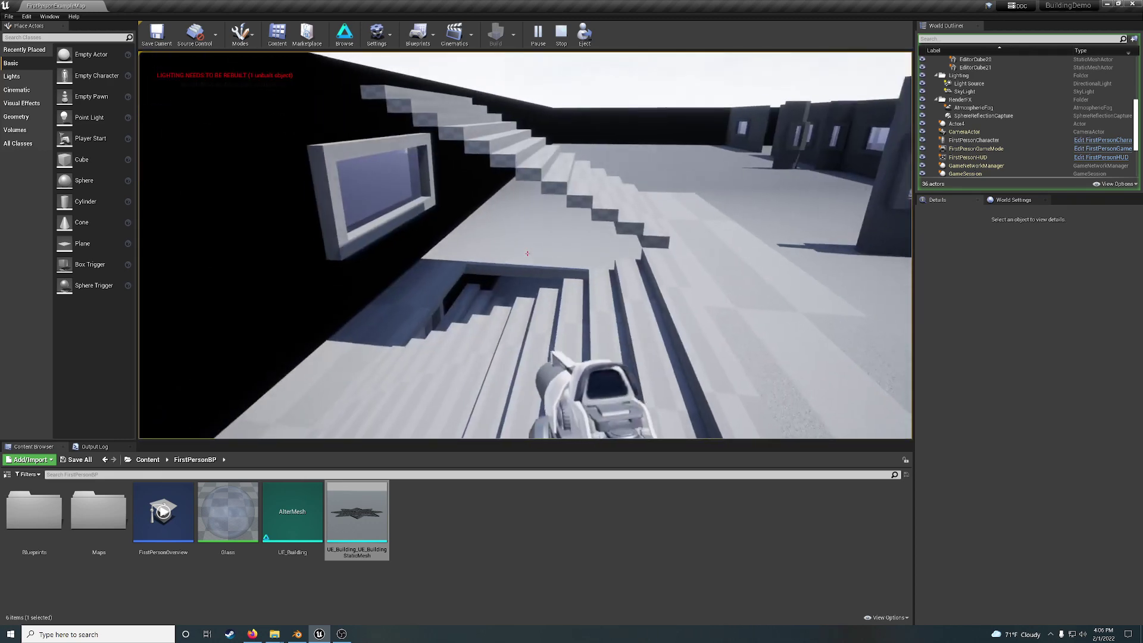
key("w")
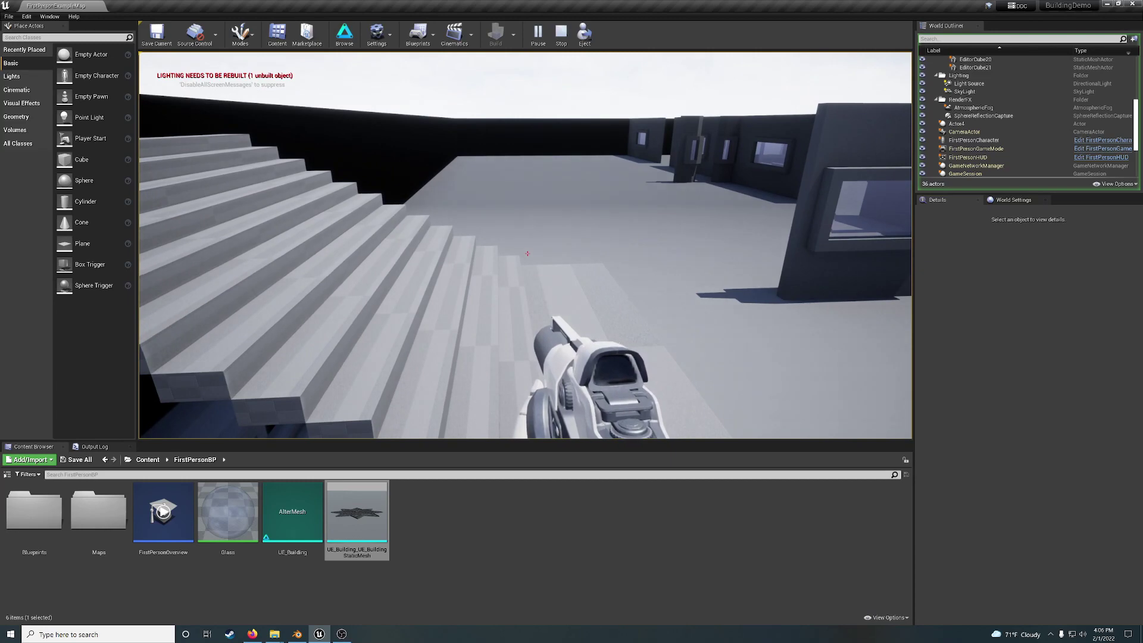
key("w")
key("w")
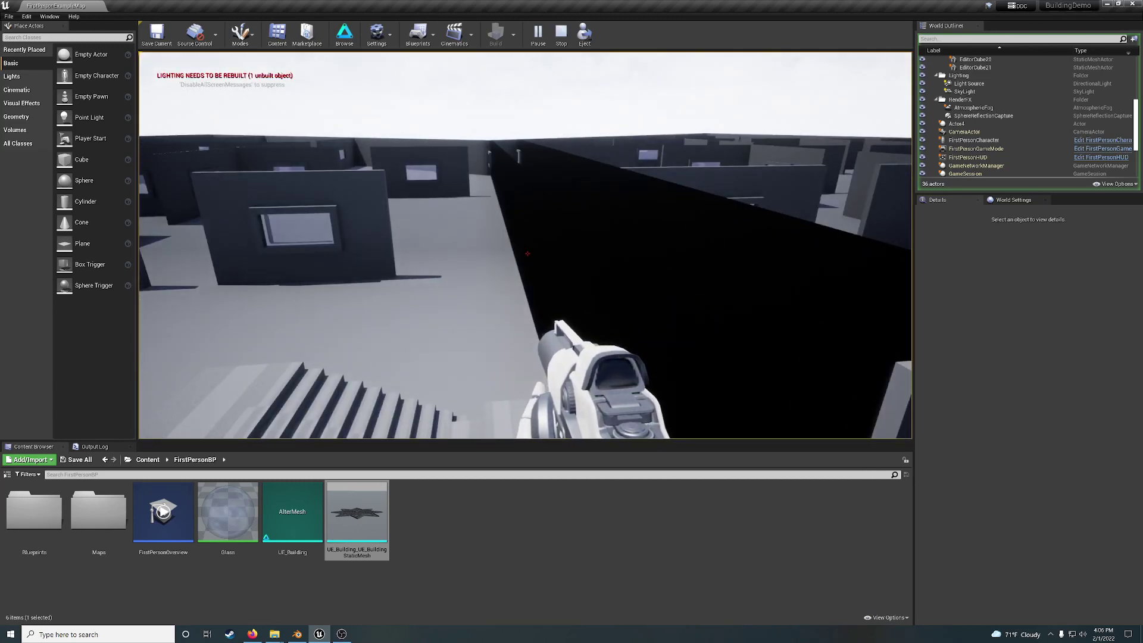
Return from the staircase to the top floor and examine the window frames and glass up close
key("w")
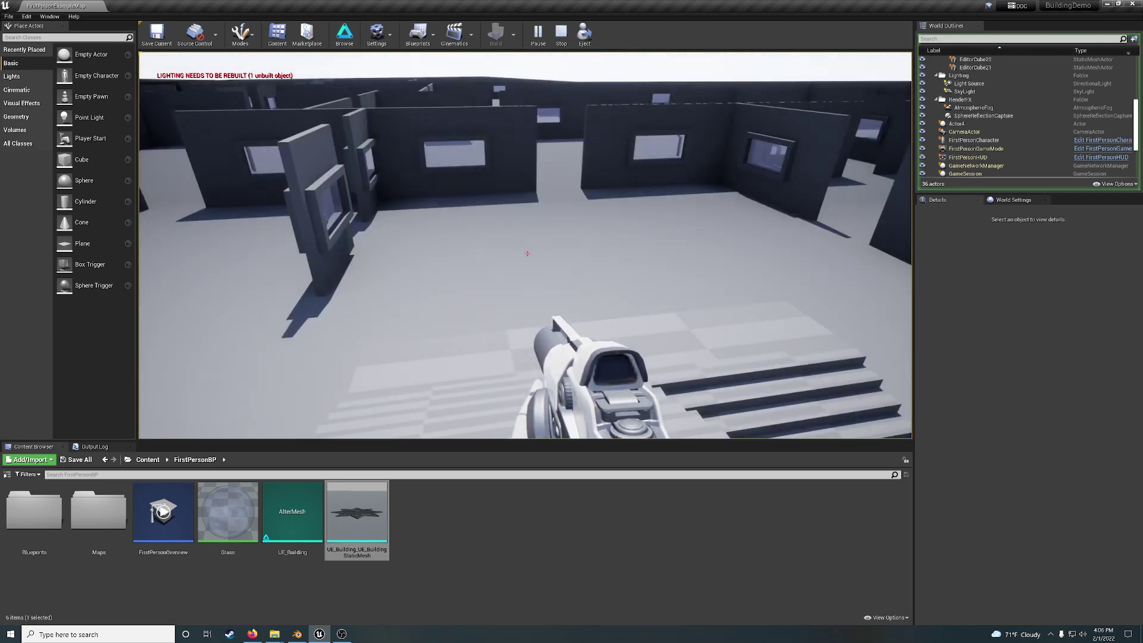
key("w")
key("w")
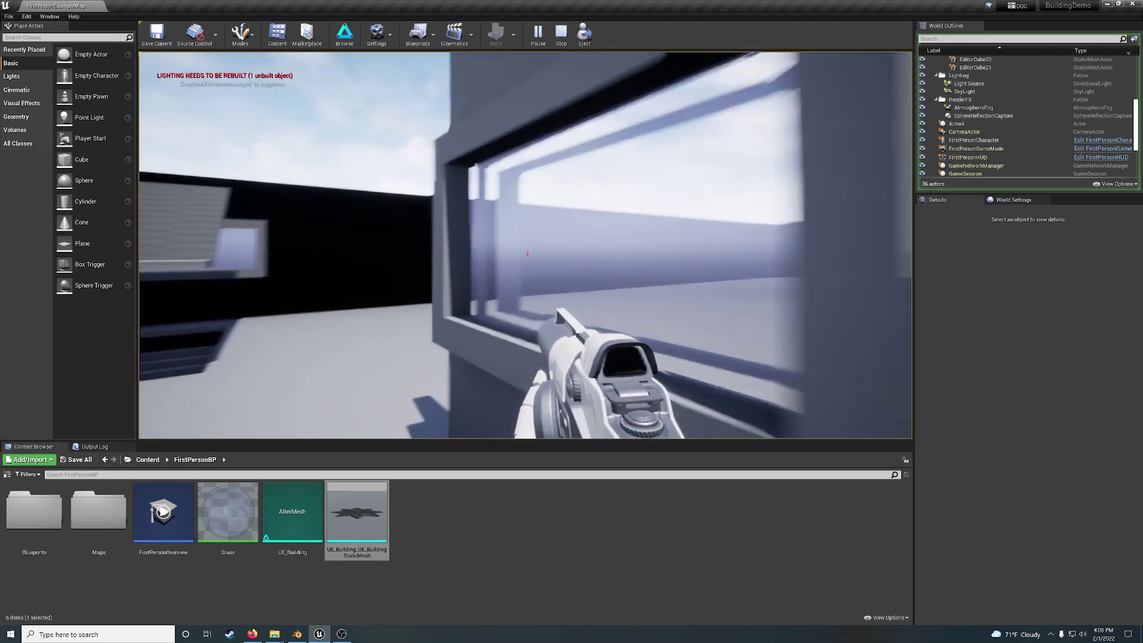
key("w")
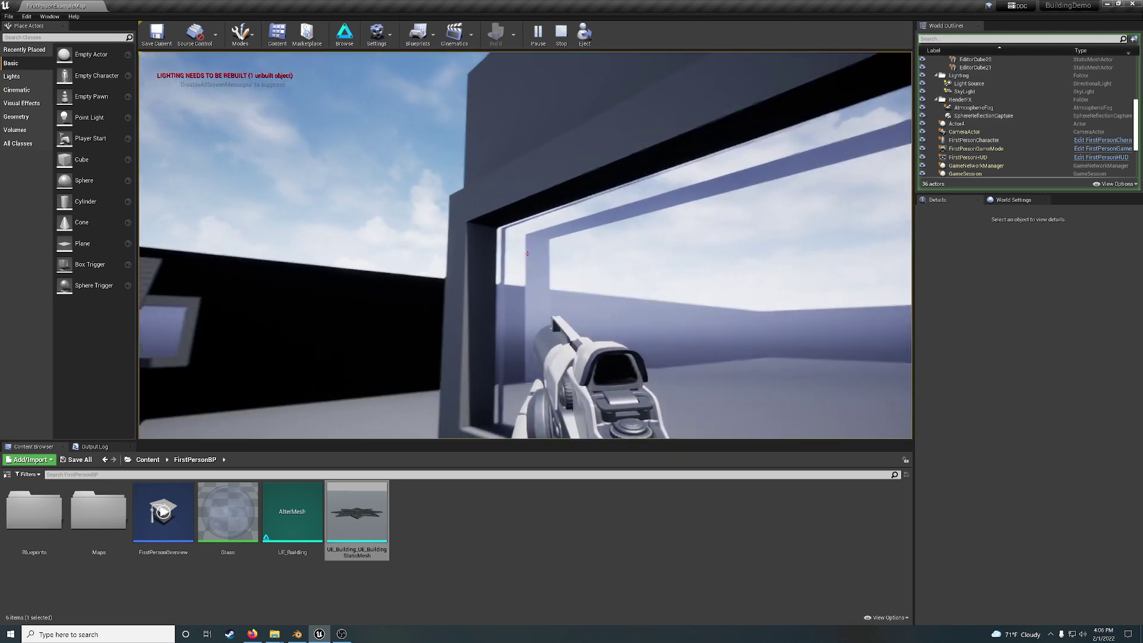
key("a")
key("w")
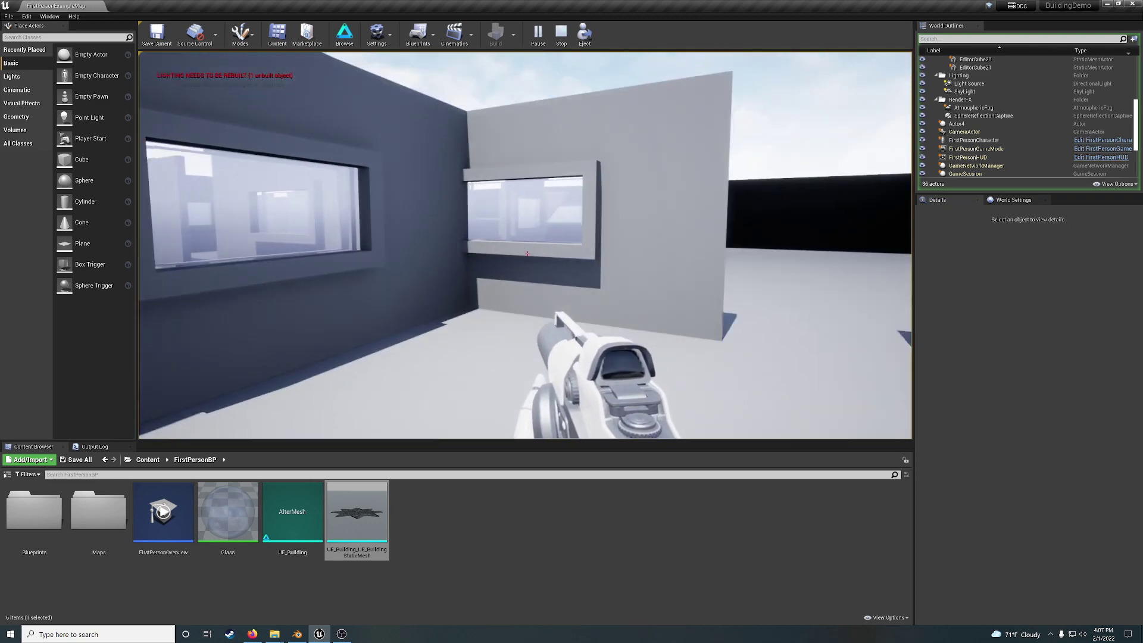
Cross the top floor past the stairwell and windowed partition walls, and climb the last flight of stairs again
key("a")
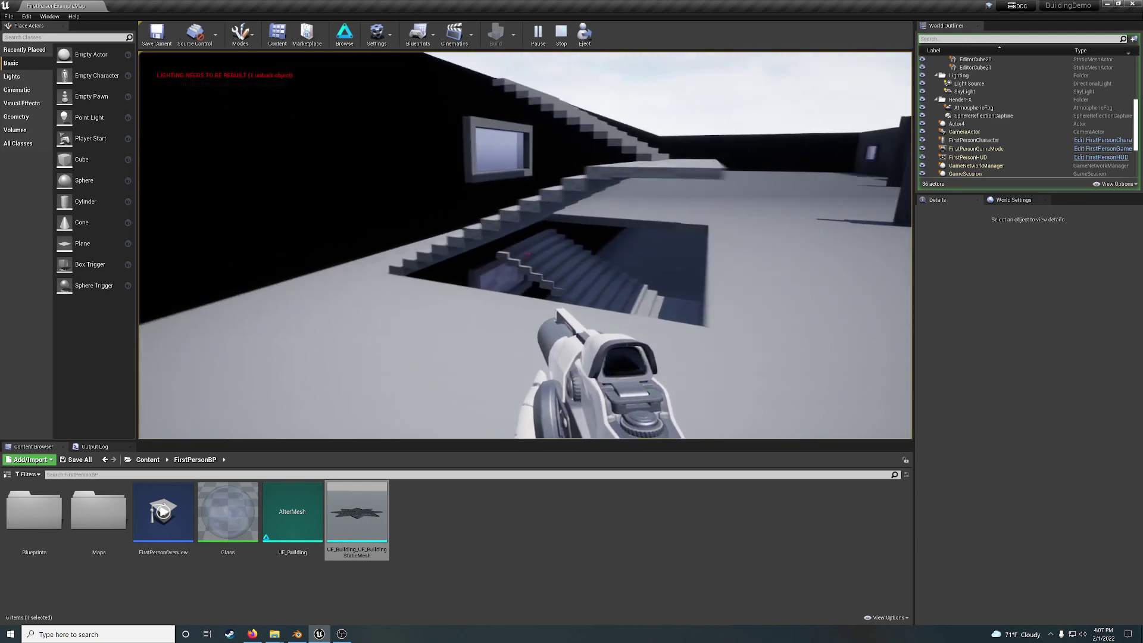
key("w")
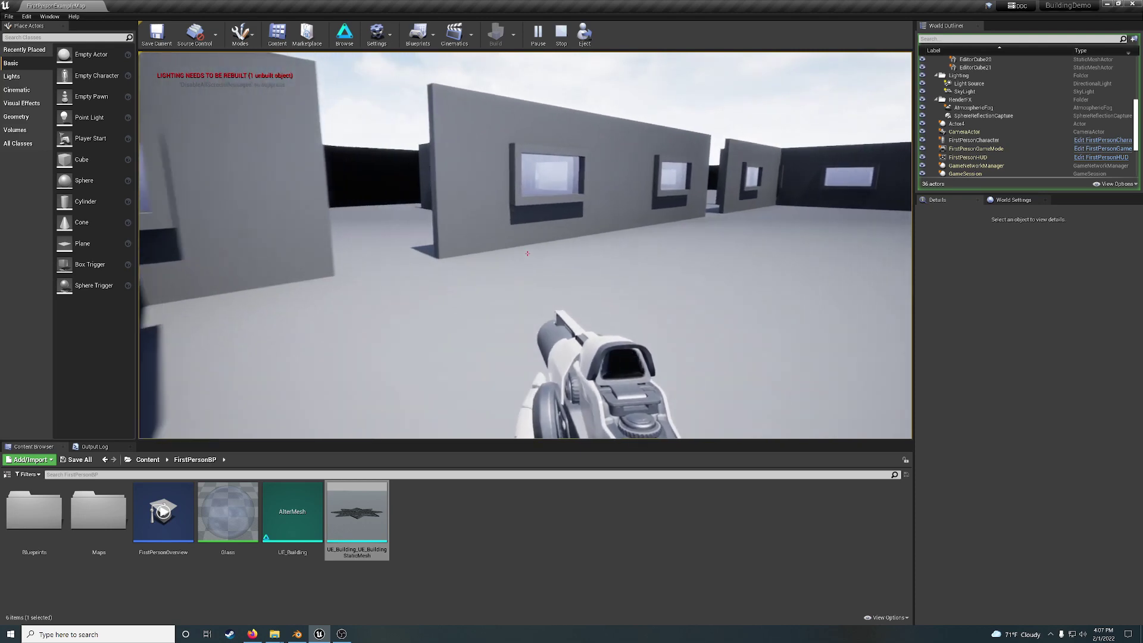
key("w")
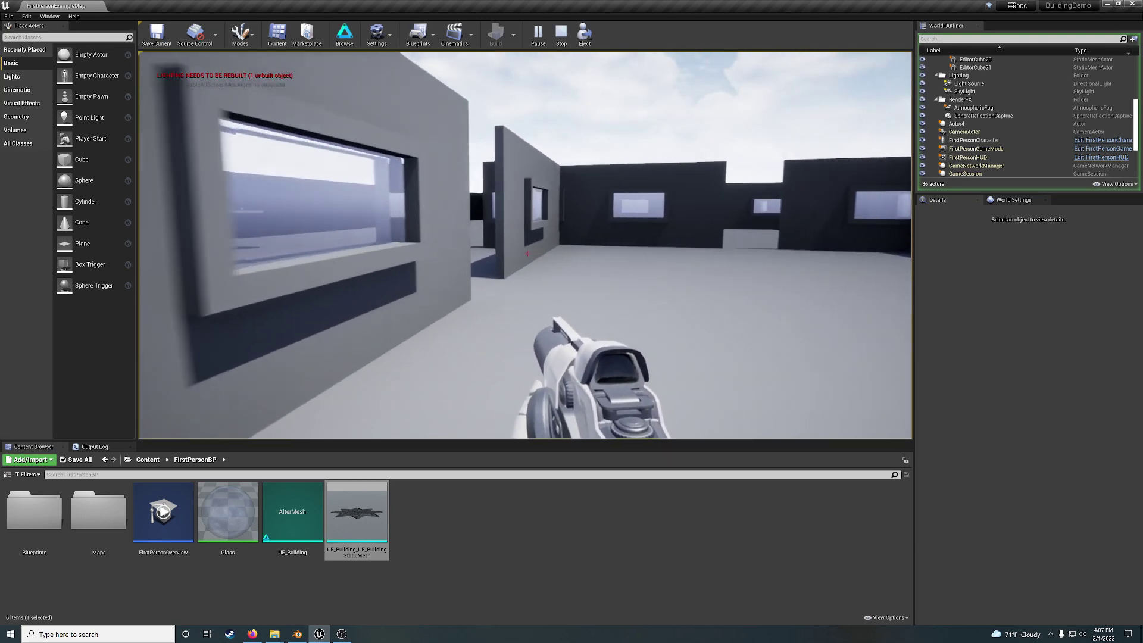
key("w")
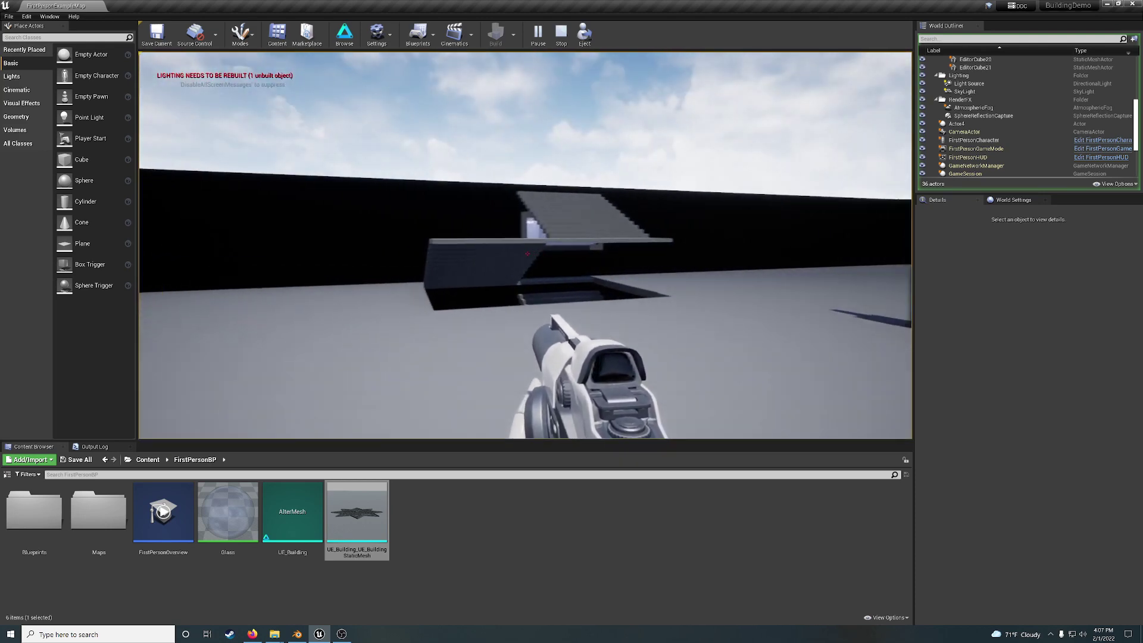
key("w")
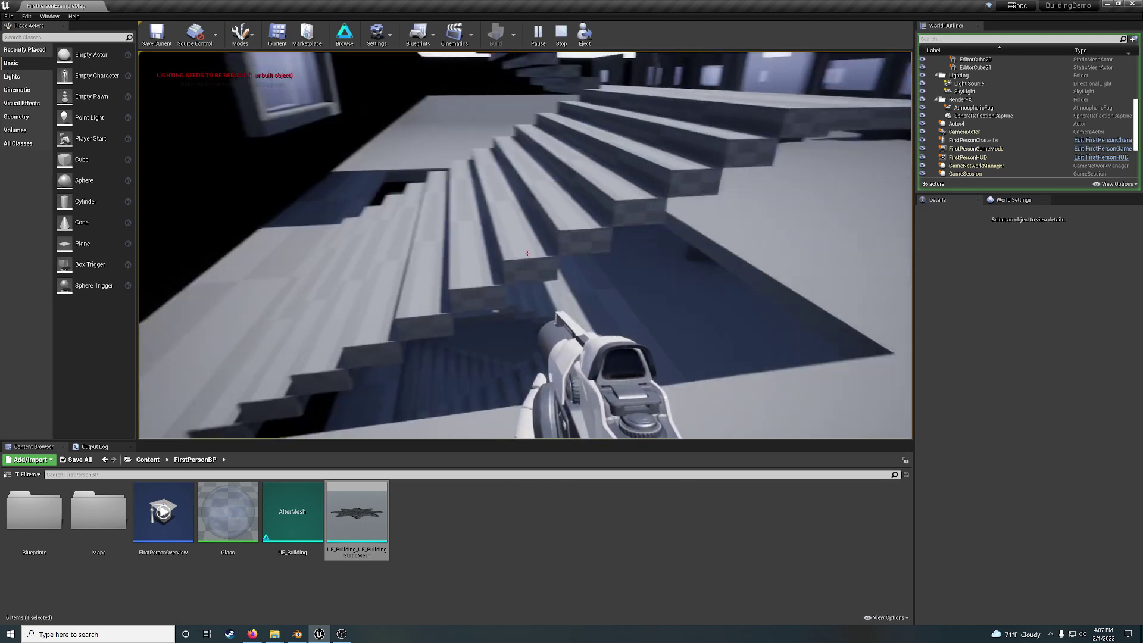
key("w")
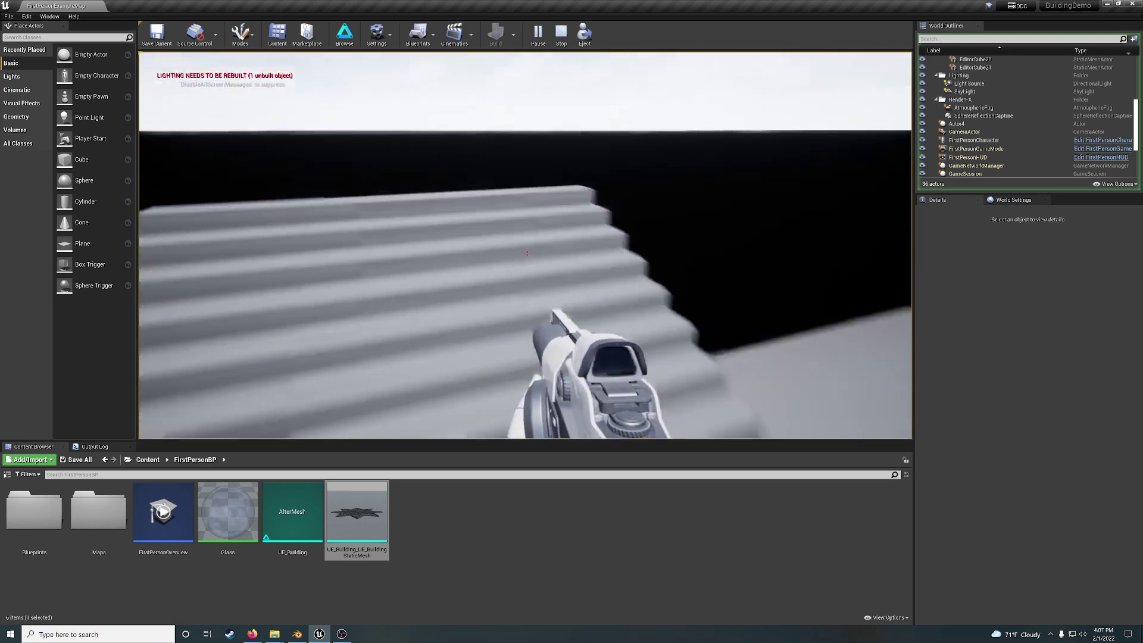
key("w")
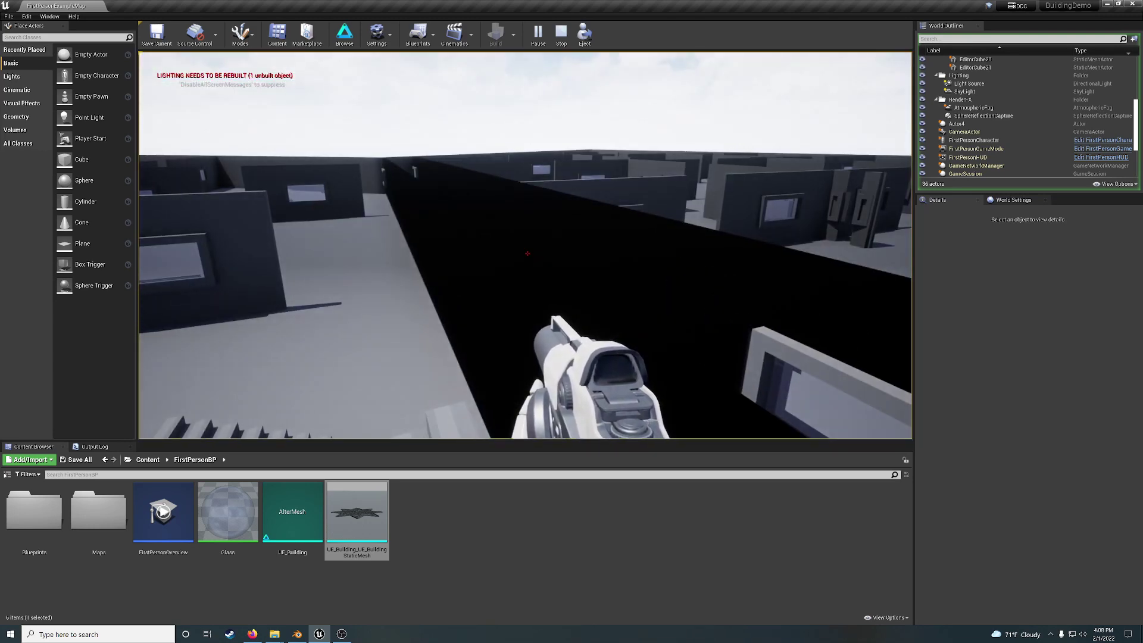
Walk the character off the top of the staircase and drop into the narrow gap between the black outer walls
key("w")
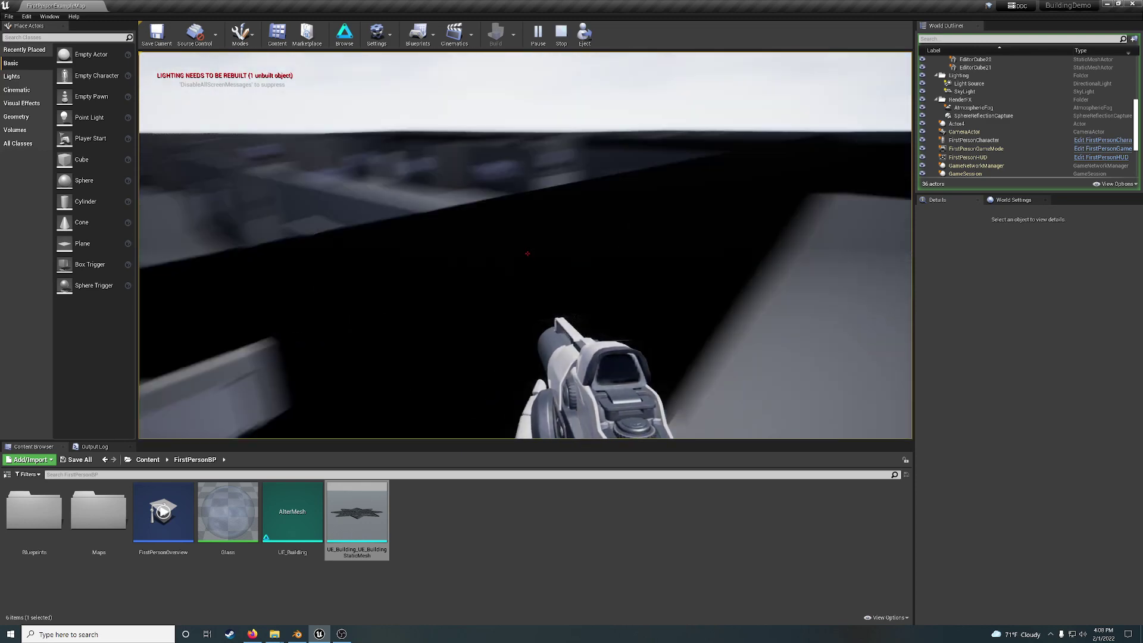
key("w")
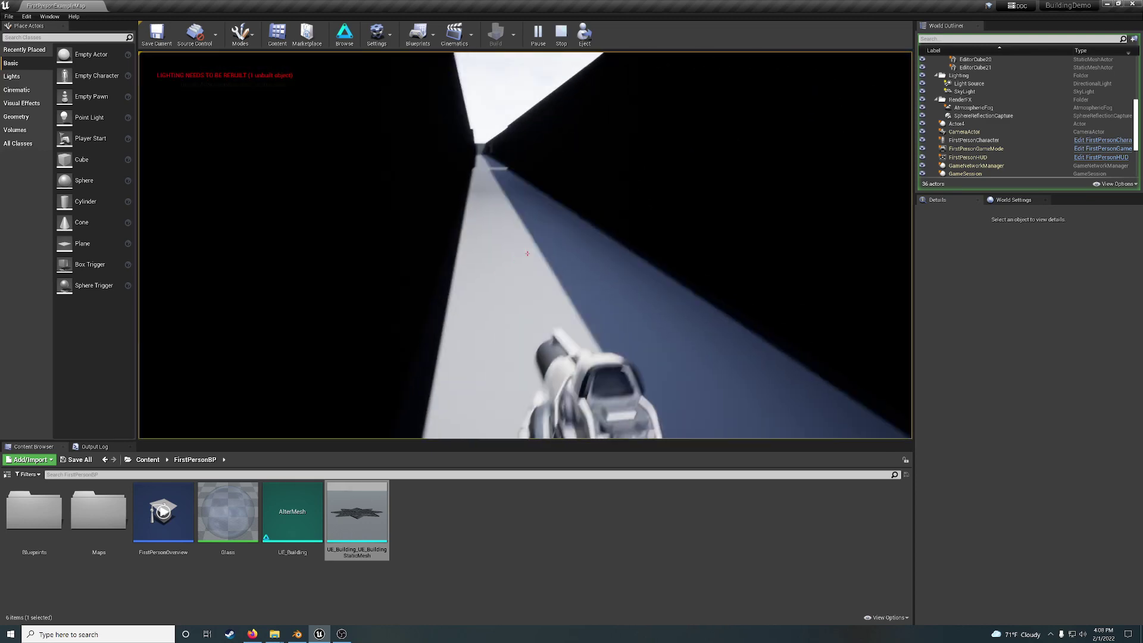
key("w")
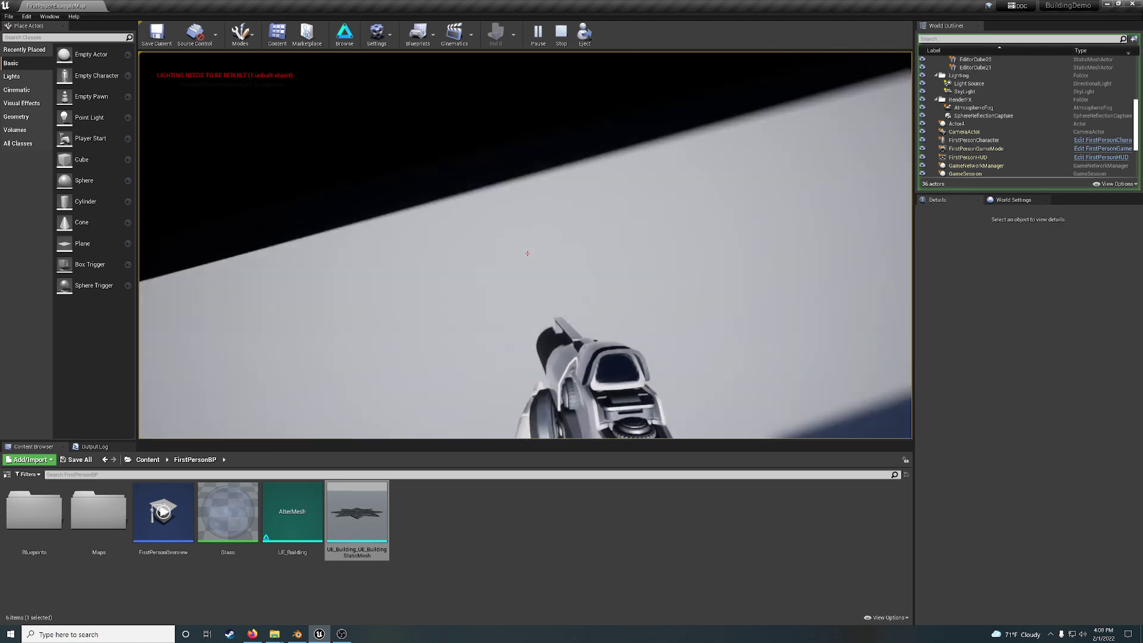
key("w")
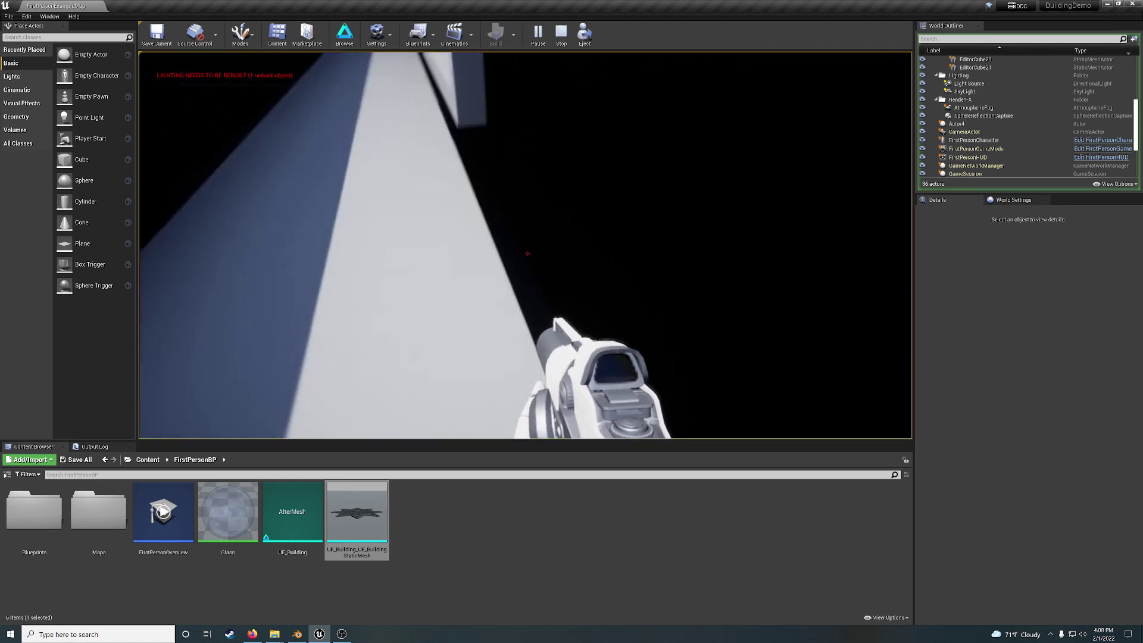
Walk the character along the narrow passage between the black outer walls, past the stairwell window and around the corner
key("w")
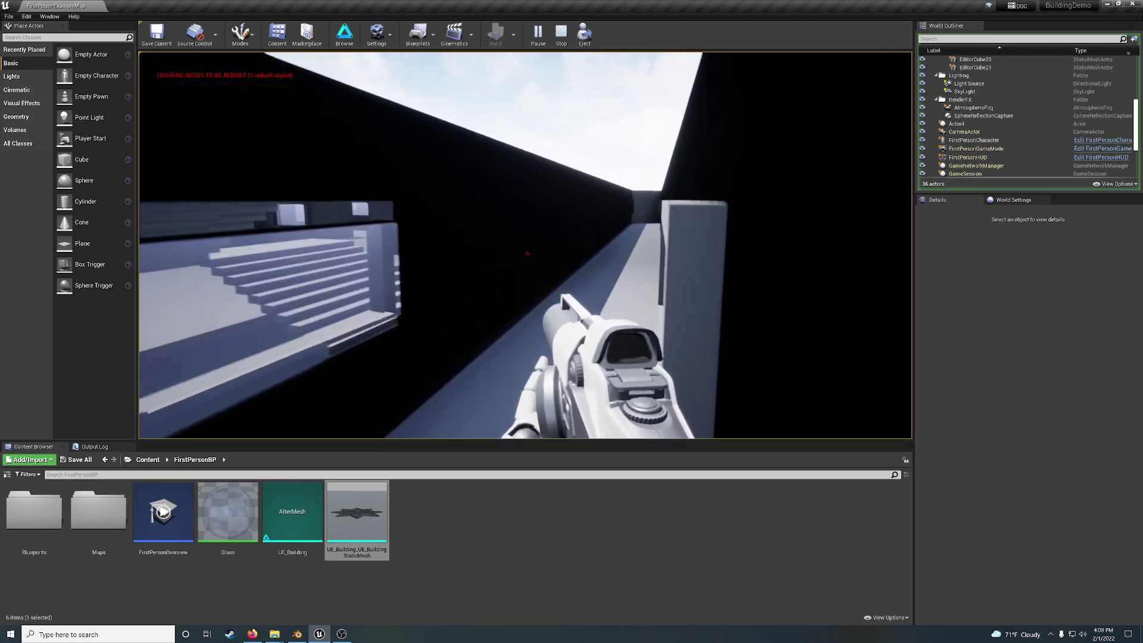
key("w")
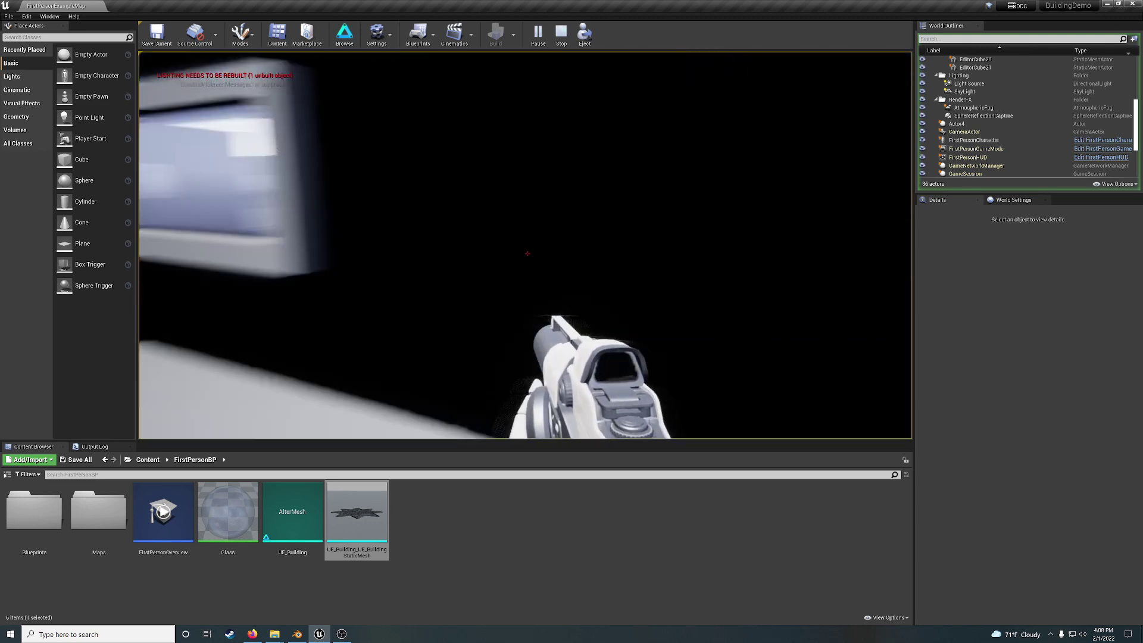
key("w")
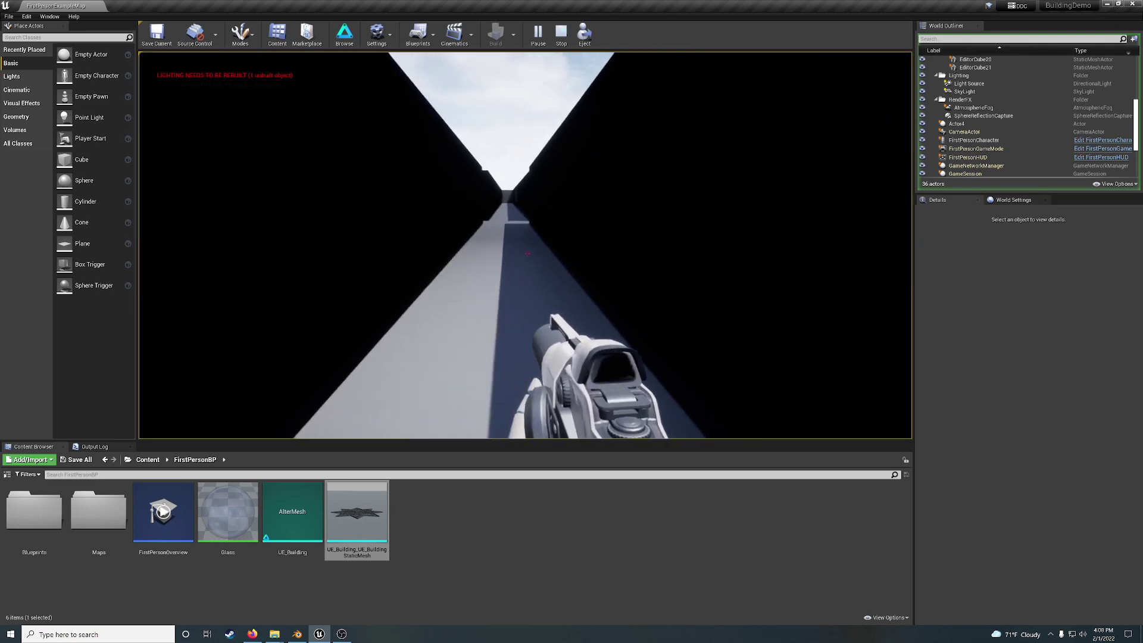
key("w")
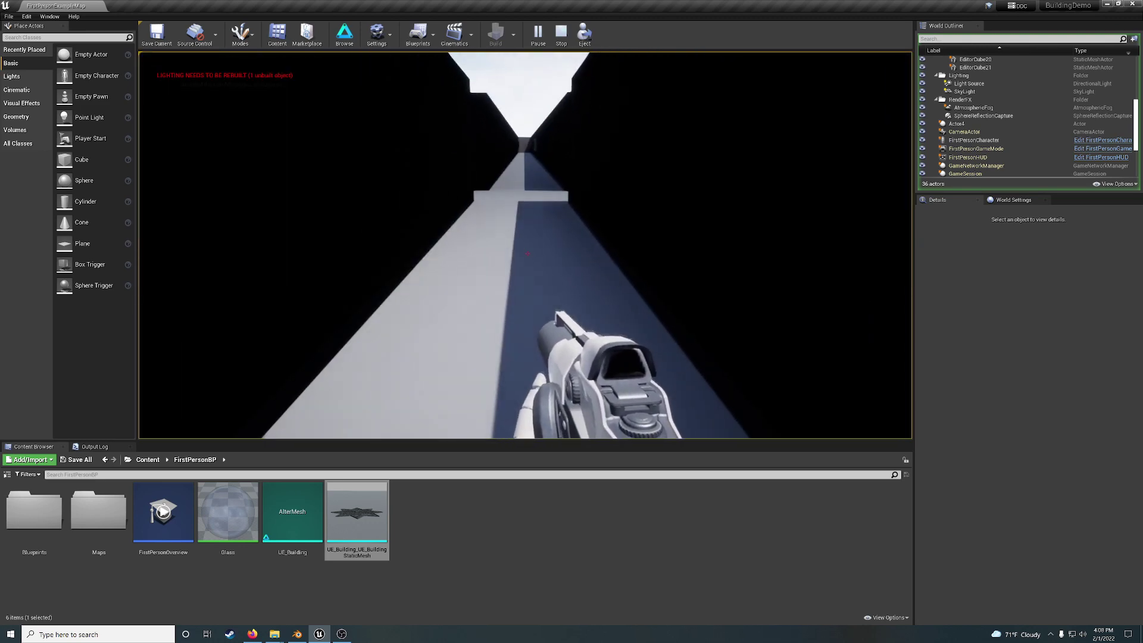
key("w")
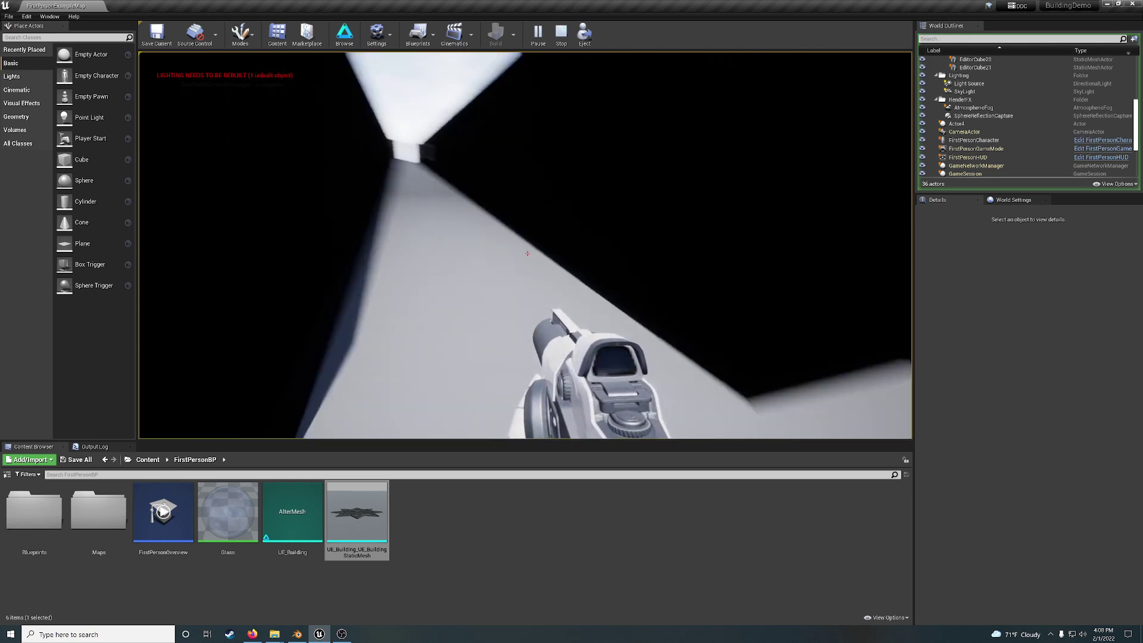
Fire projectiles down the long passage between the black walls and walk to the opening at its far end
left_click(528, 254)
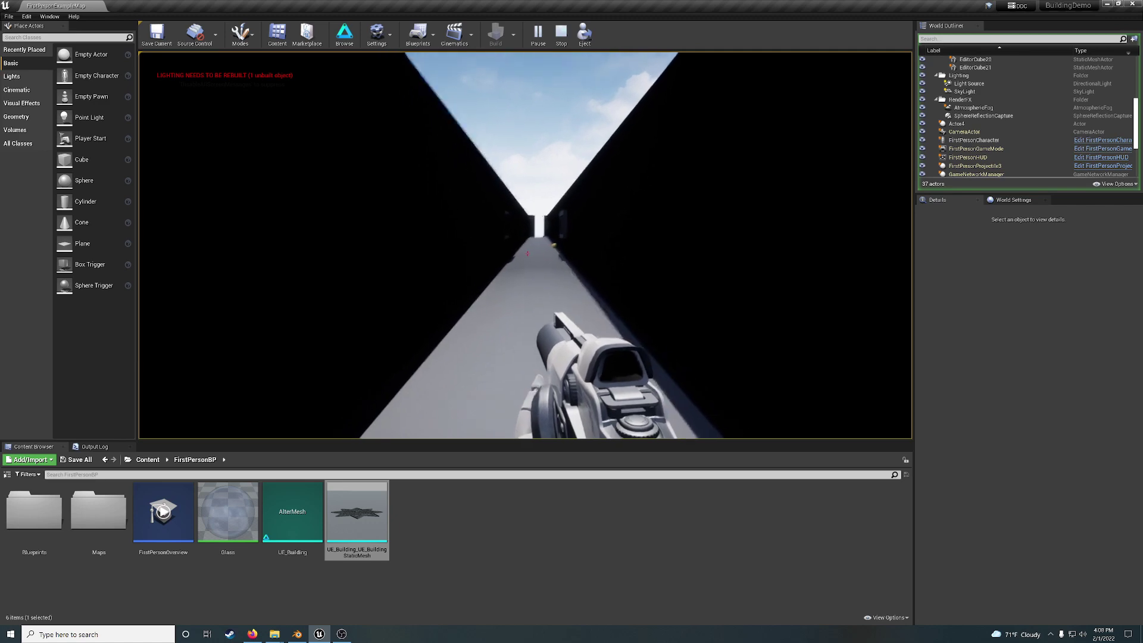
key("w")
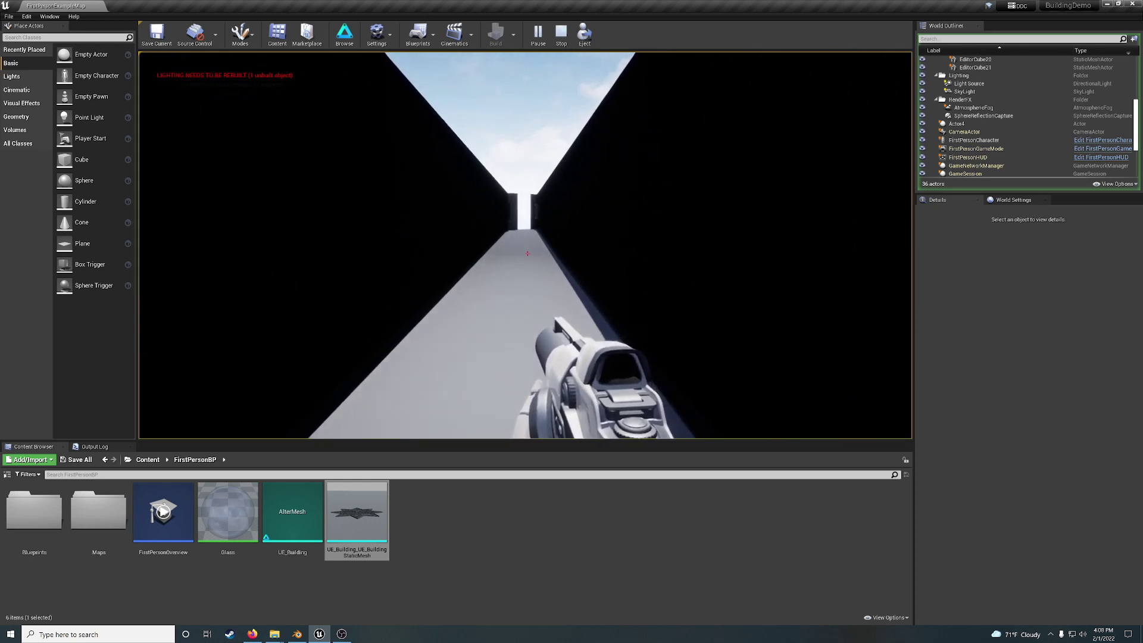
key("w")
left_click(527, 254)
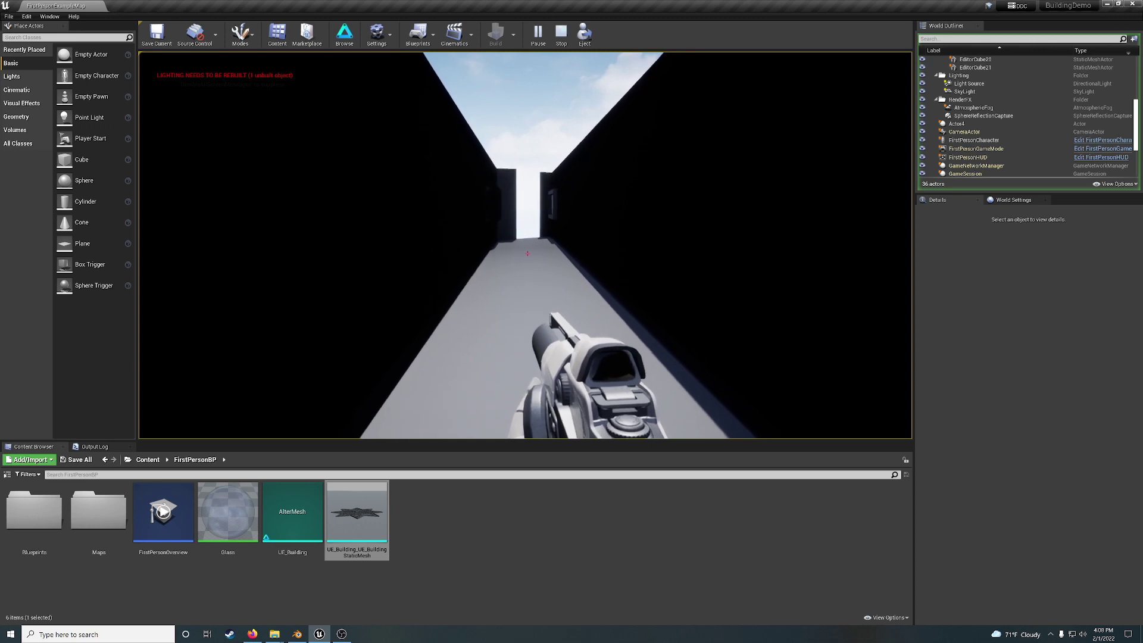
key("w")
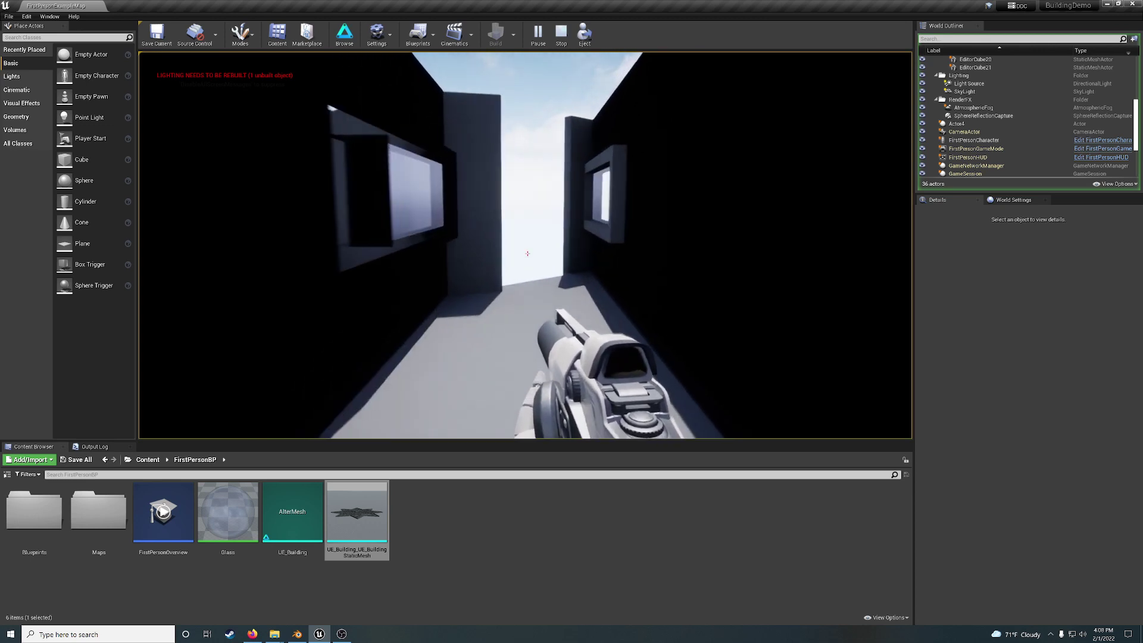
key("w")
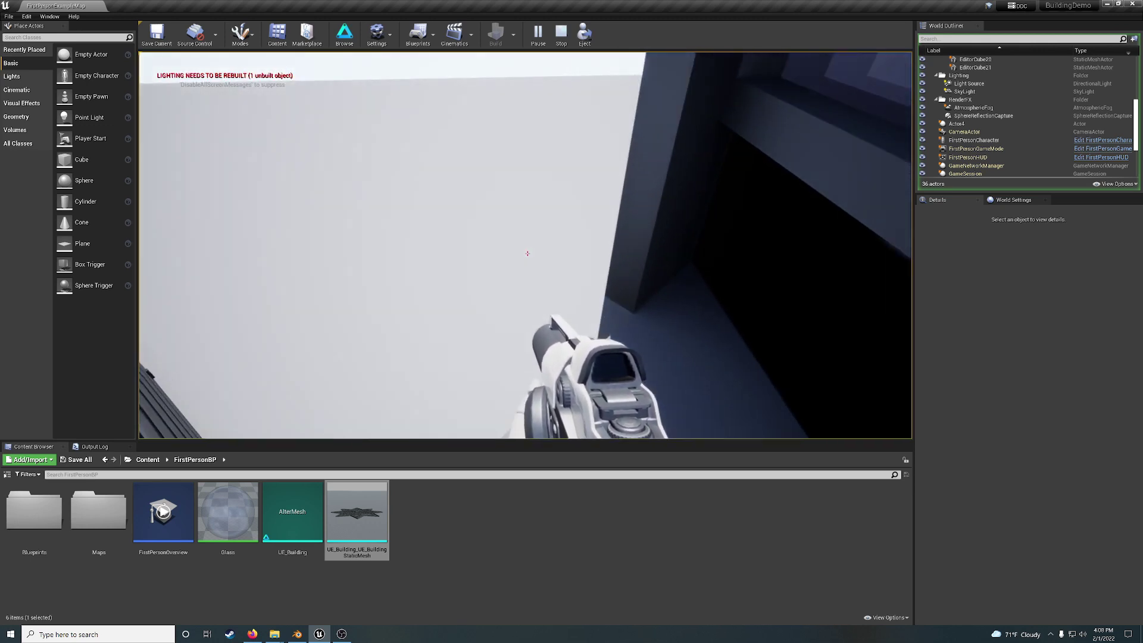
Fire a projectile at the outer facade beside the passage opening and examine the facade and the adjacent glass window up close
key("w")
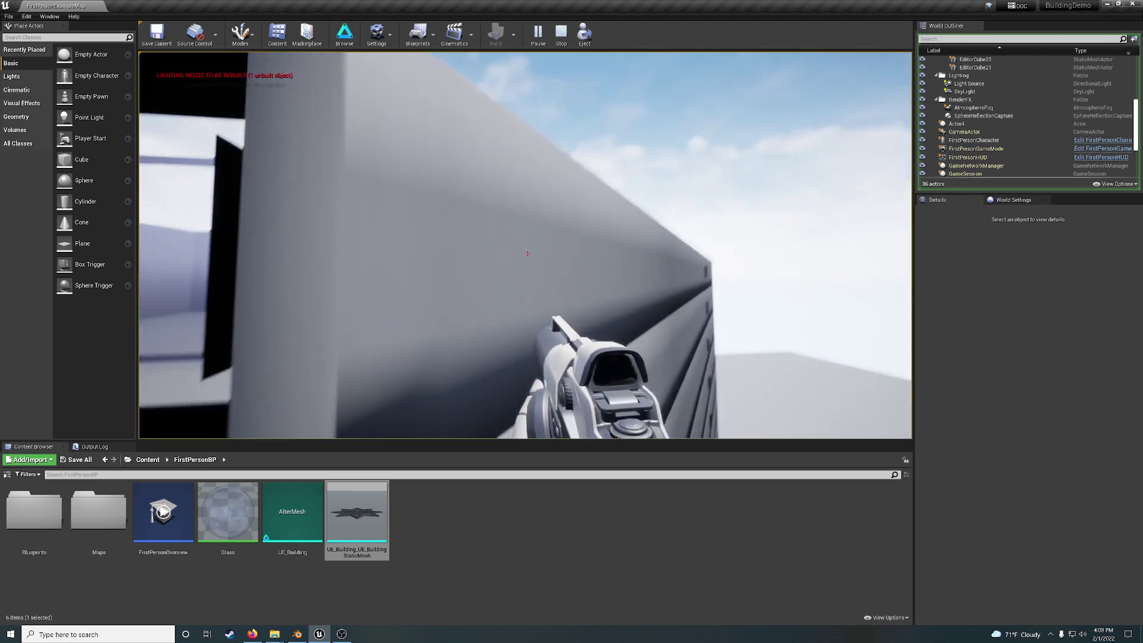
left_click(528, 254)
key("w")
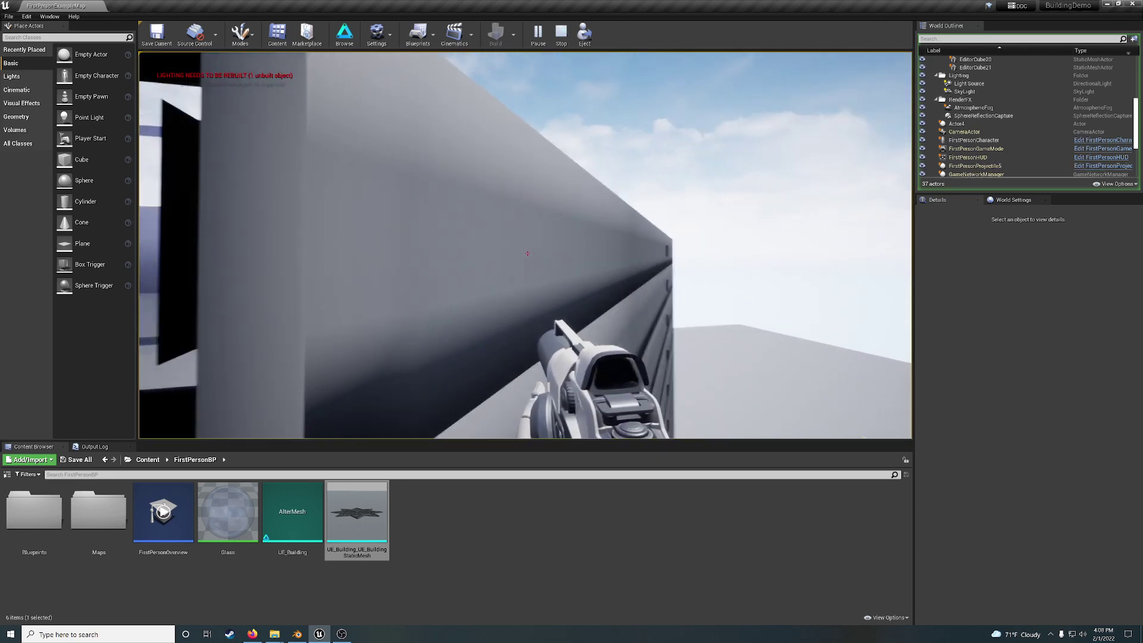
key("w")
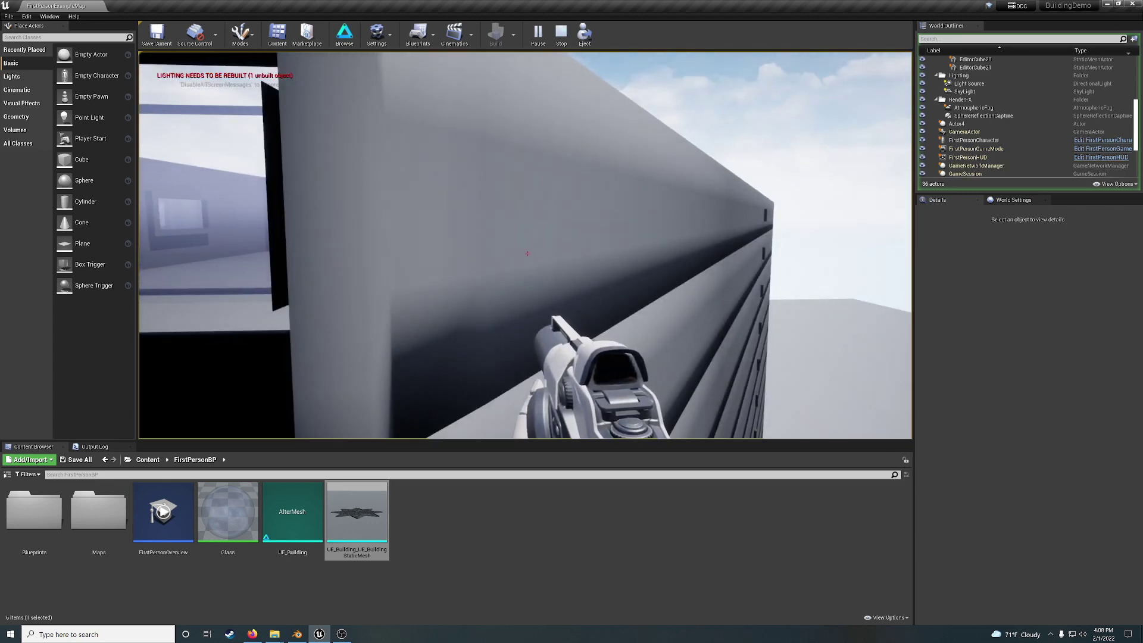
key("w")
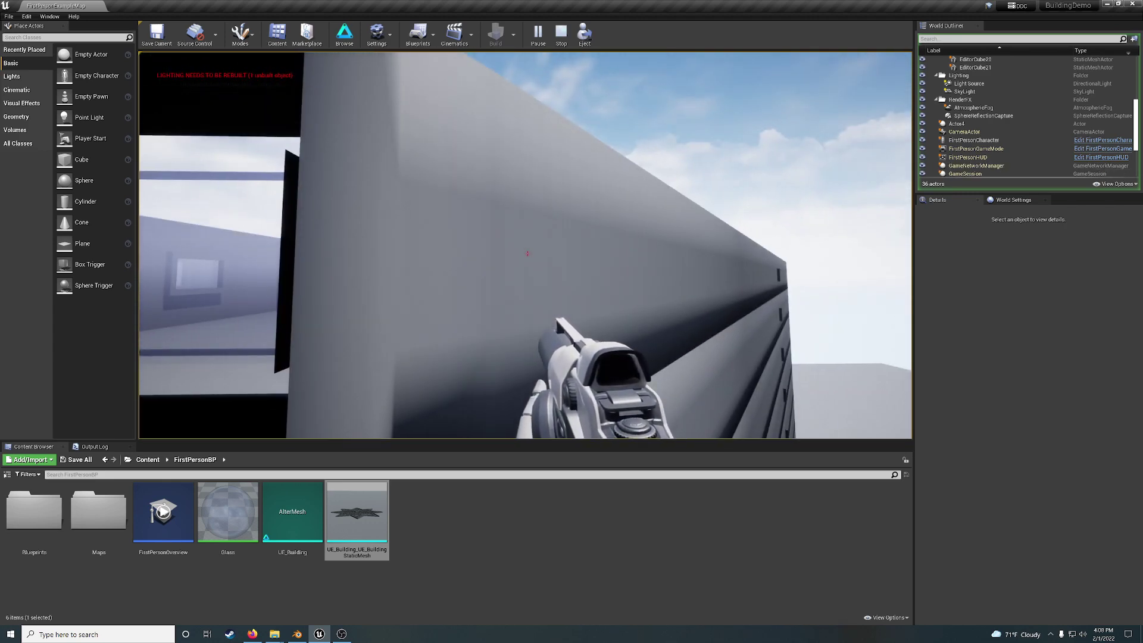
key("w")
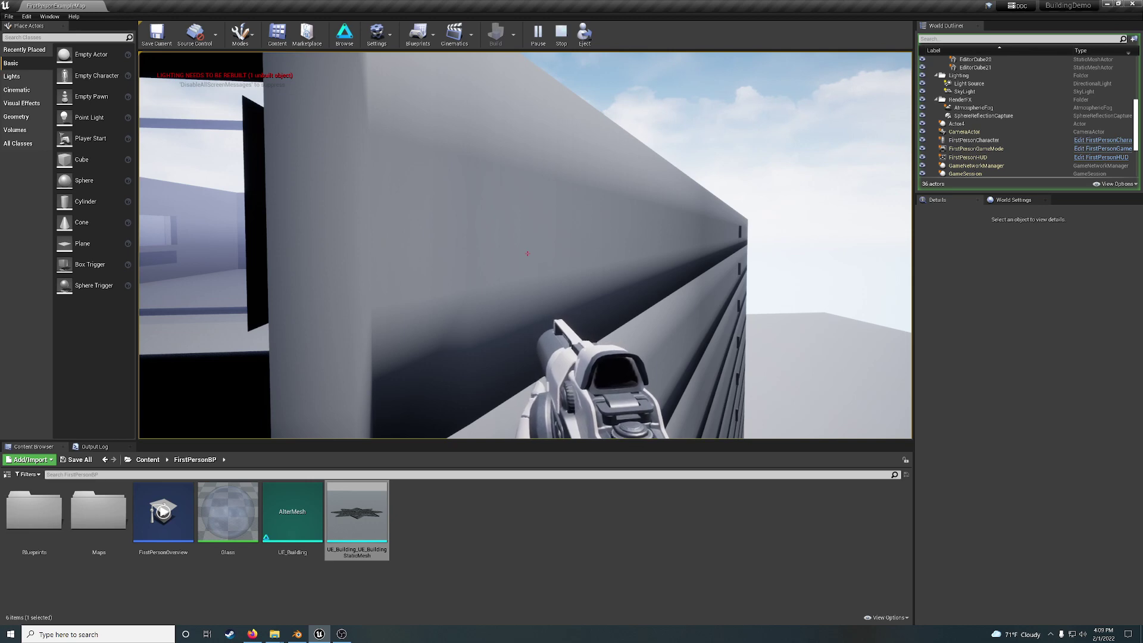
key("w")
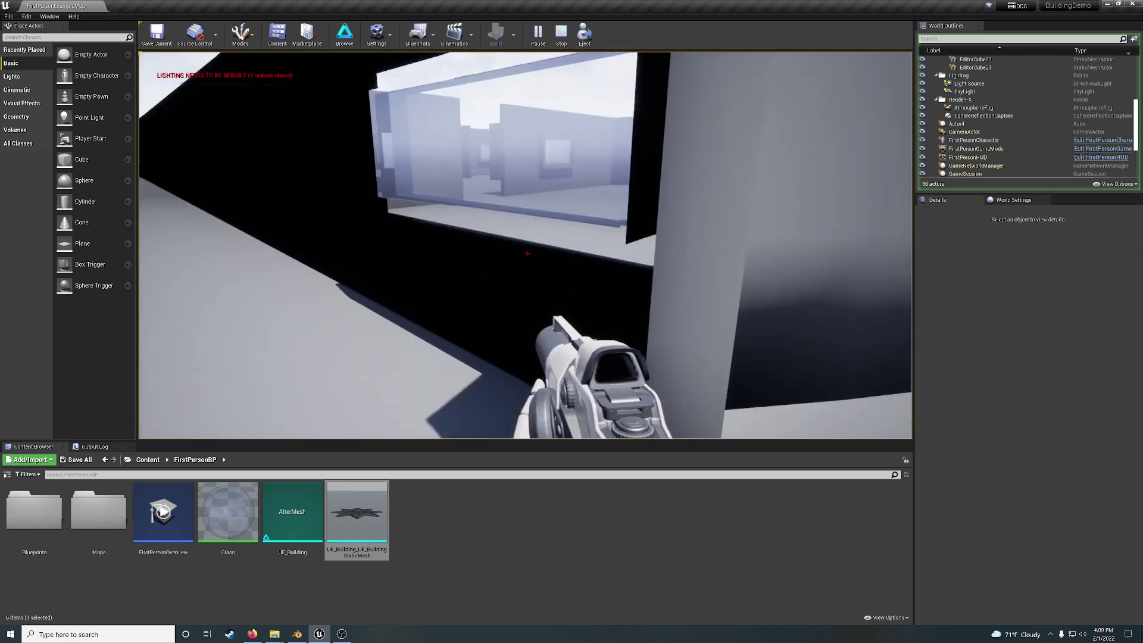
key("w")
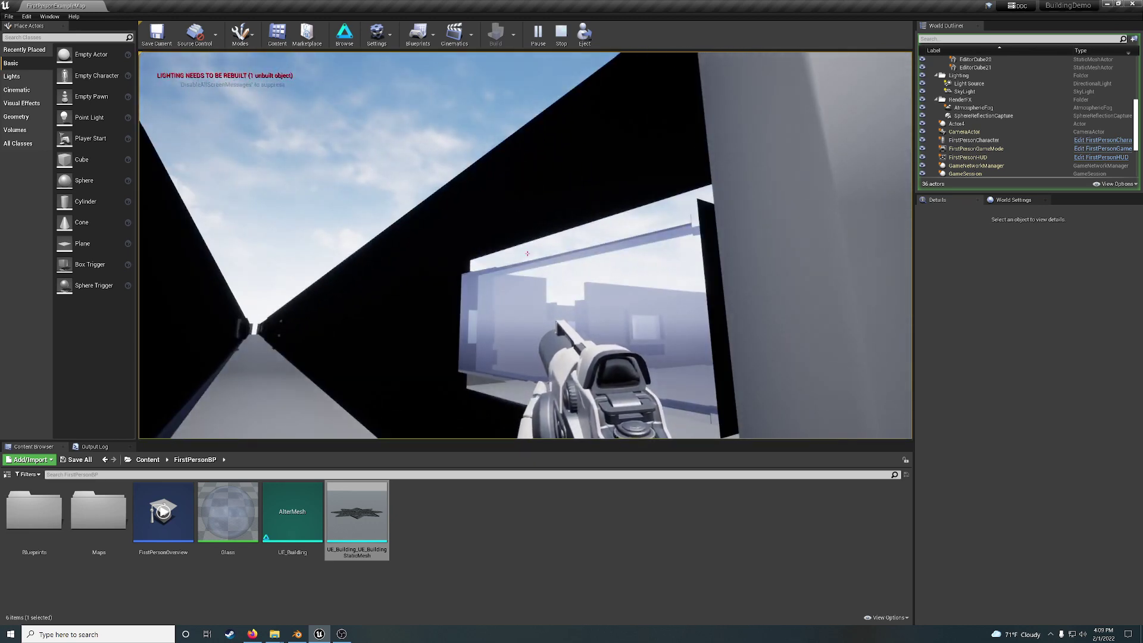